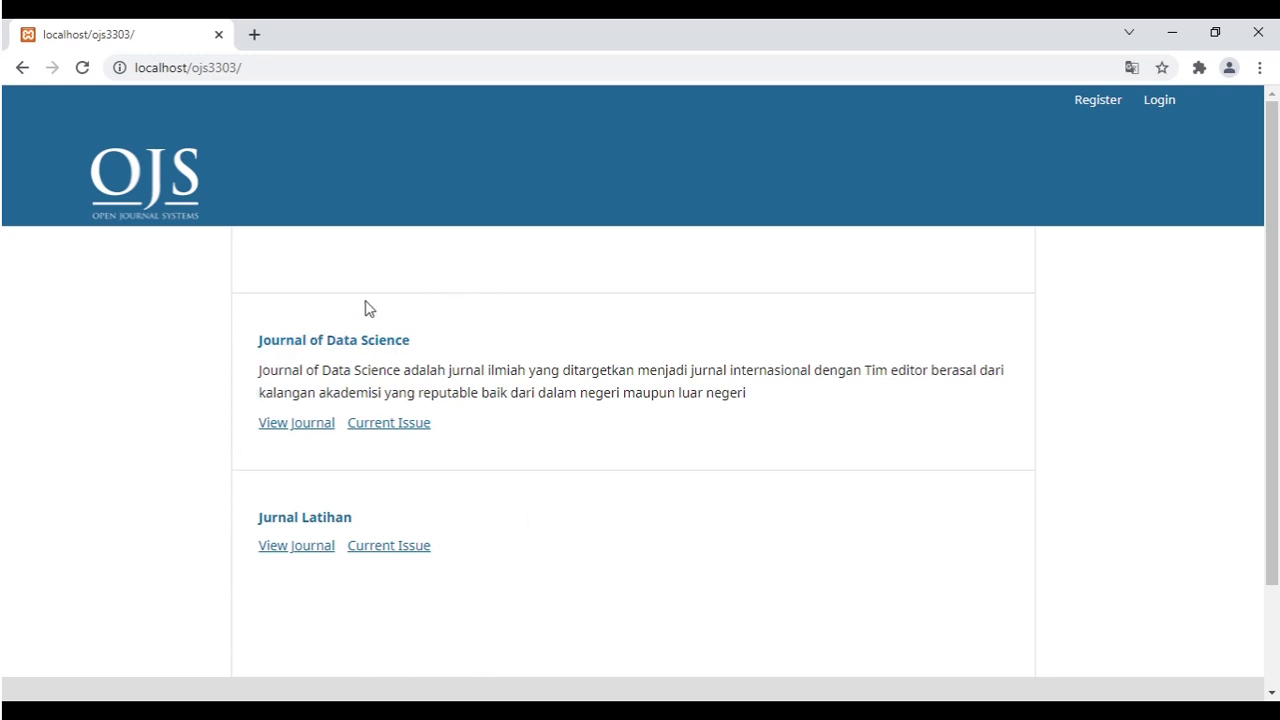
Open the site-wide registration form and examine its profile, login, journal role and reviewer interest fields.
left_click(1099, 106)
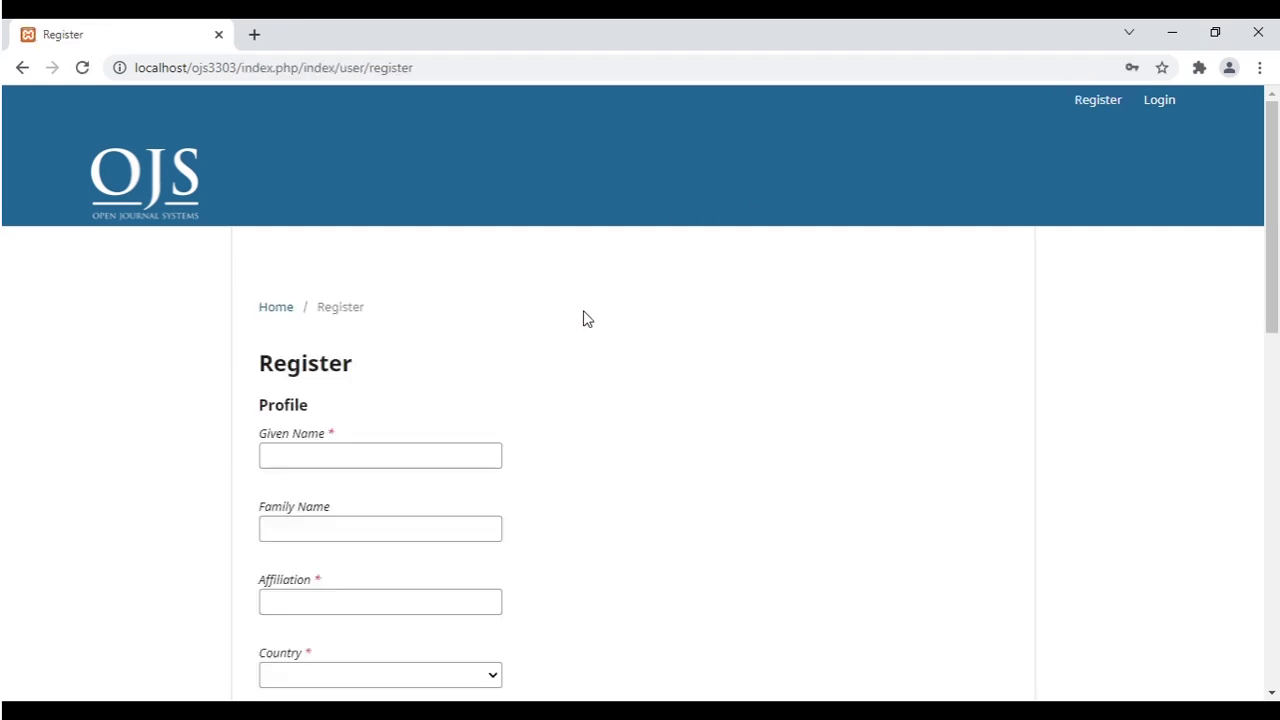
scroll(587, 318, "down", 1)
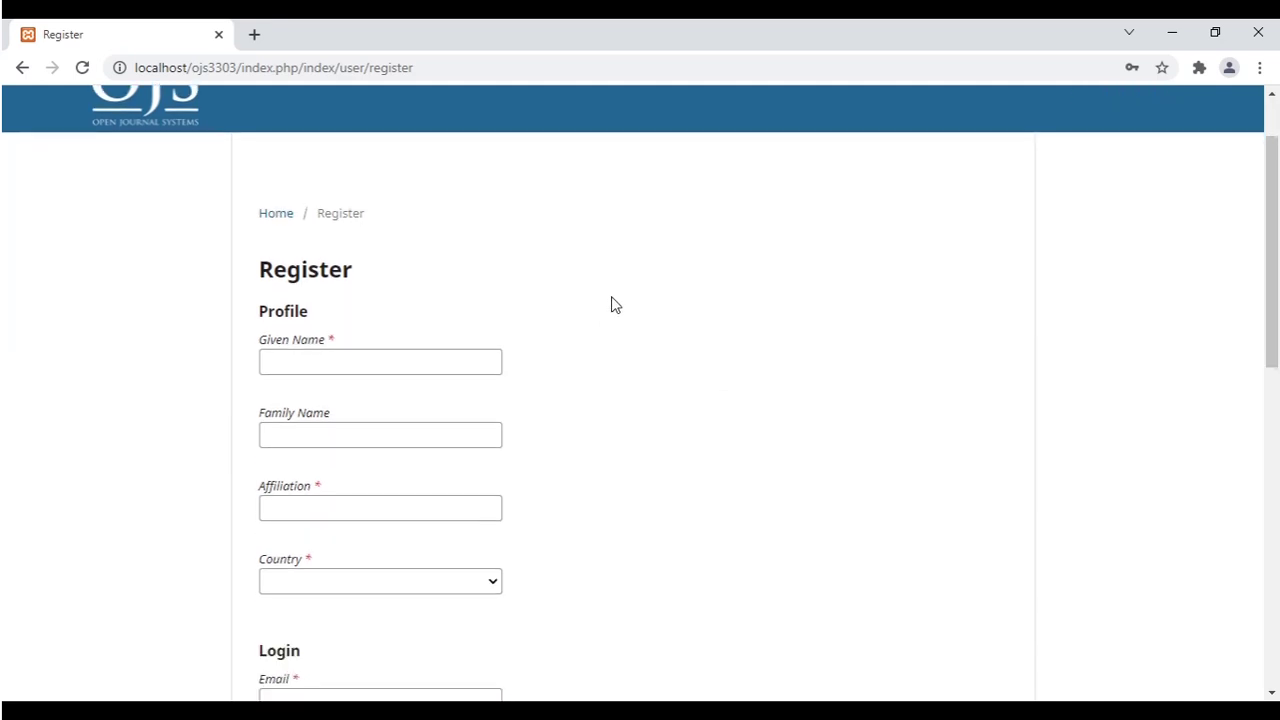
scroll(612, 305, "down", 1)
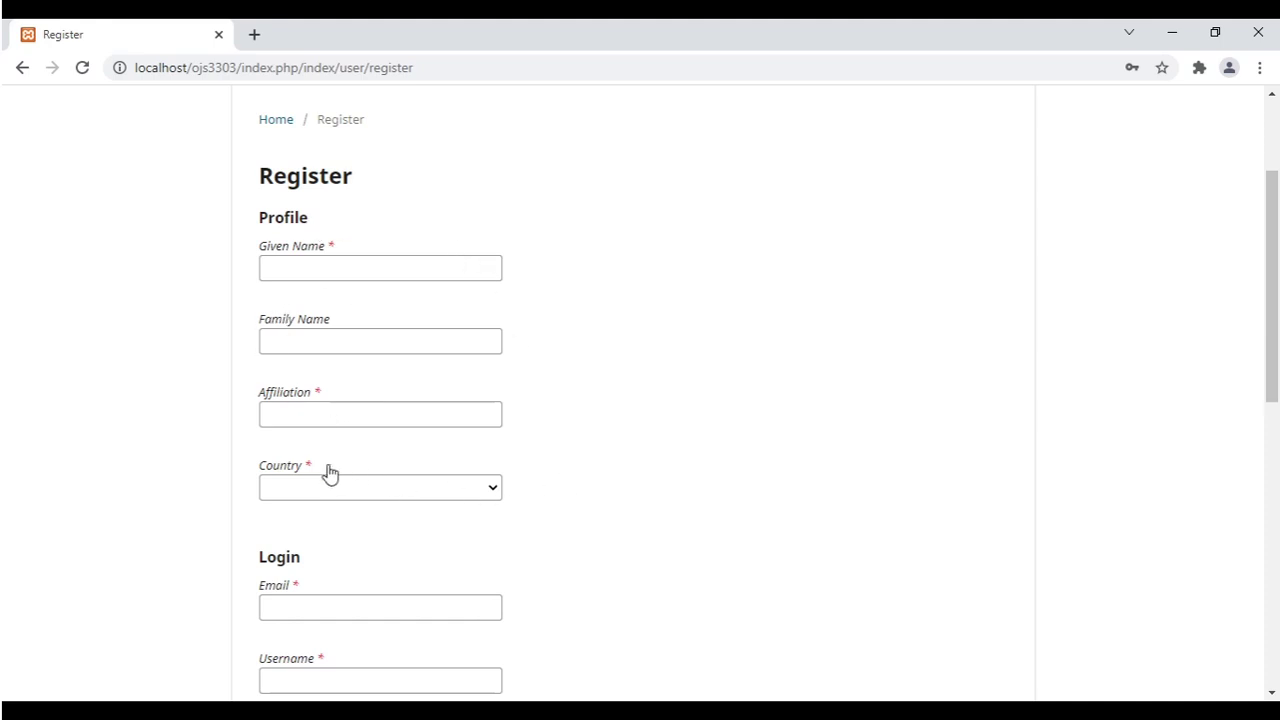
scroll(422, 495, "down", 2)
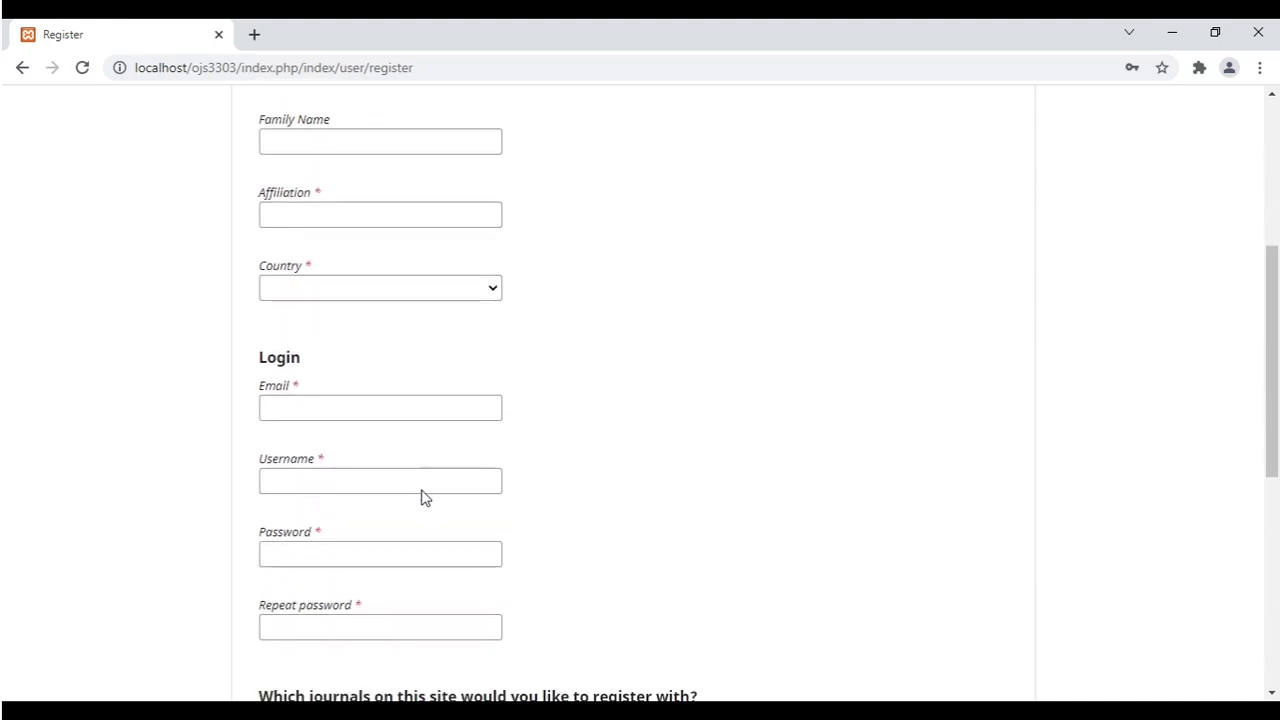
scroll(422, 495, "down", 3)
scroll(340, 340, "up", 1)
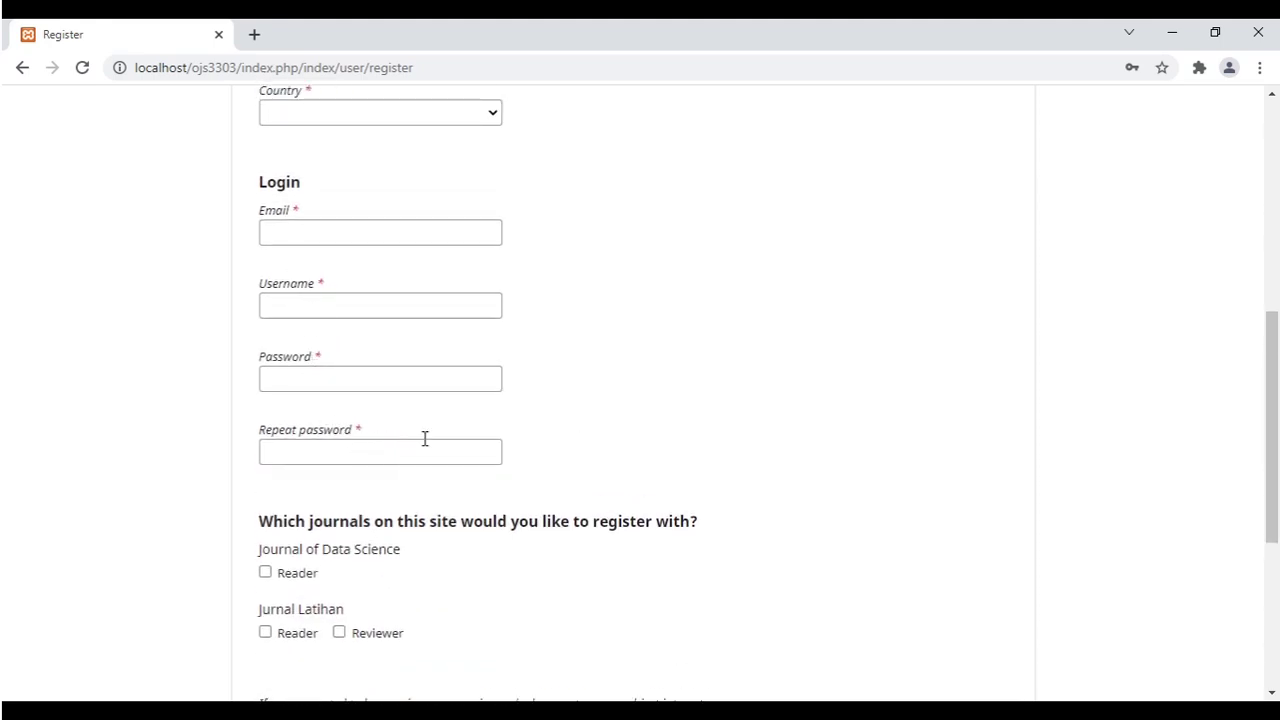
scroll(425, 438, "down", 3)
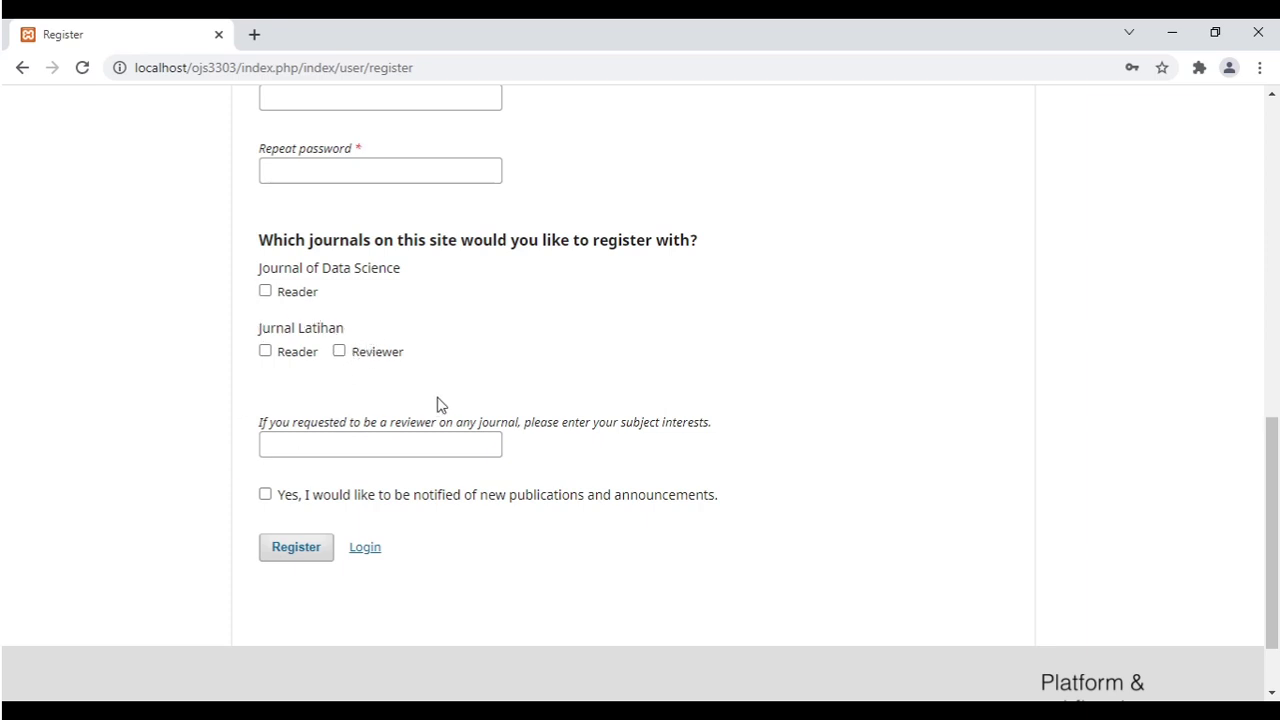
scroll(438, 404, "up", 1)
scroll(438, 404, "up", 1)
scroll(438, 406, "down", 2)
Go to the Journal of Data Science site and examine the fields of its own registration form.
left_click(22, 67)
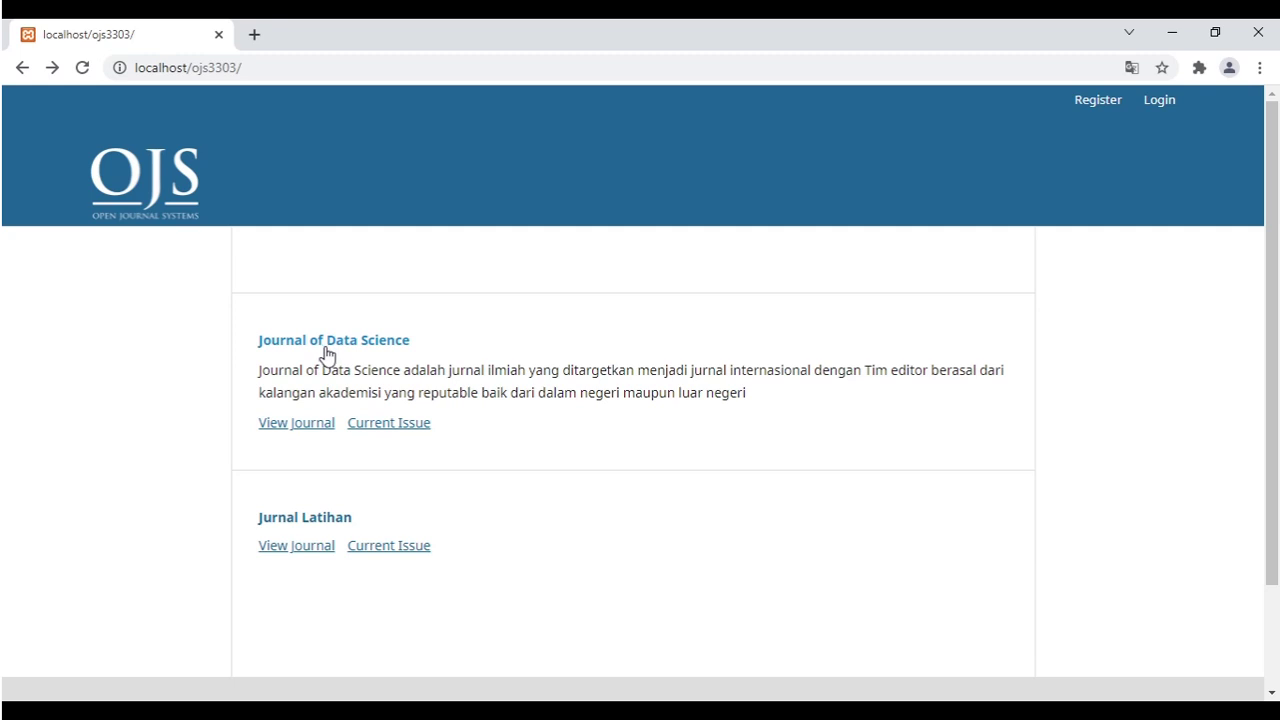
left_click(290, 424)
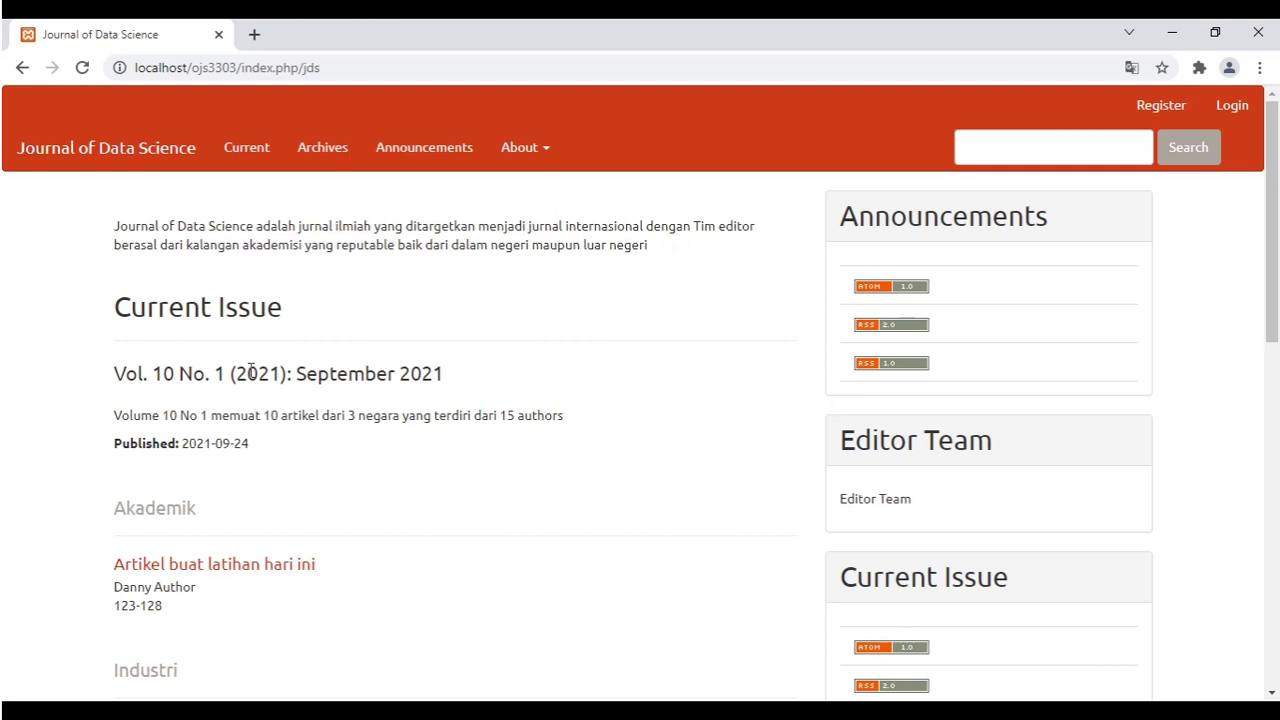
left_click(1153, 112)
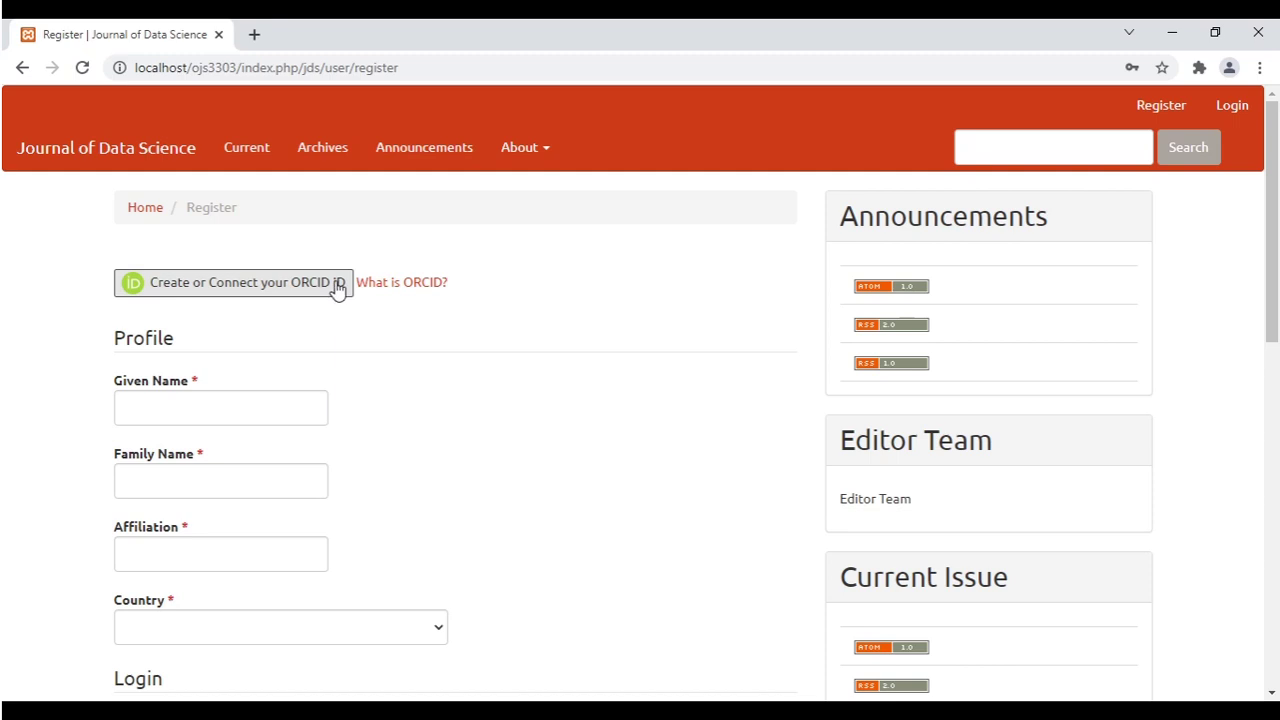
scroll(368, 309, "down", 2)
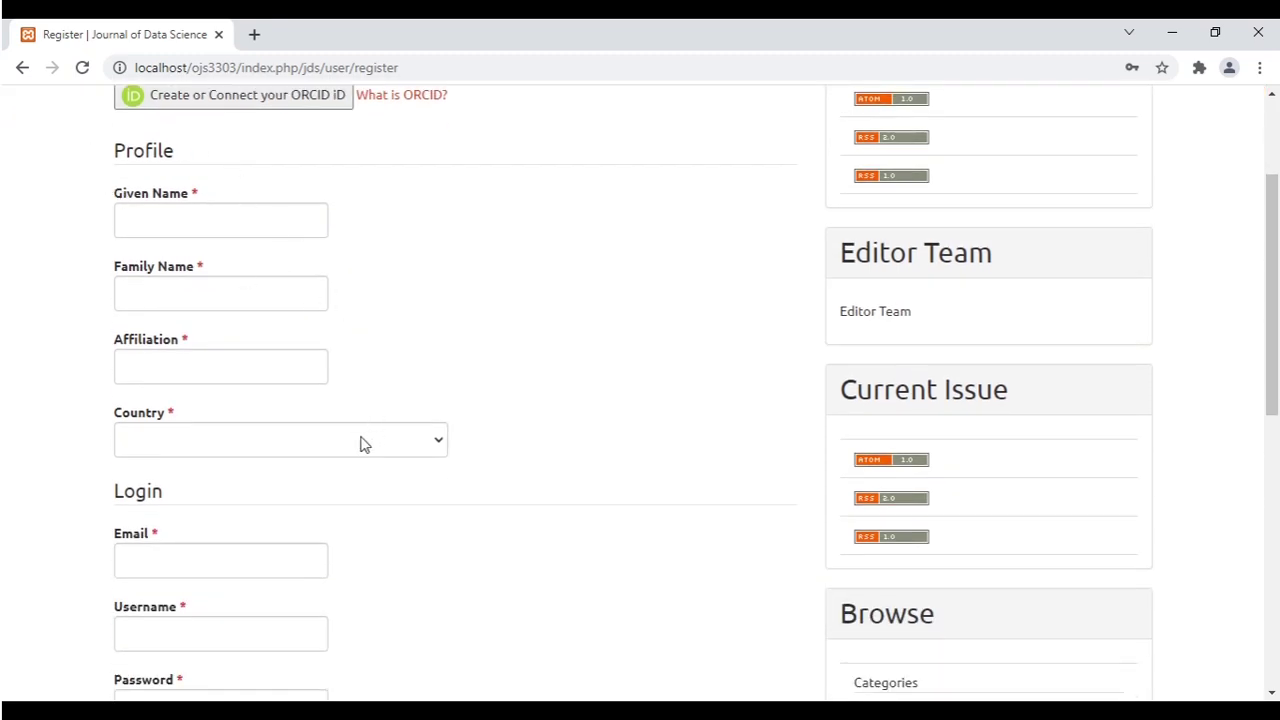
scroll(186, 289, "down", 4)
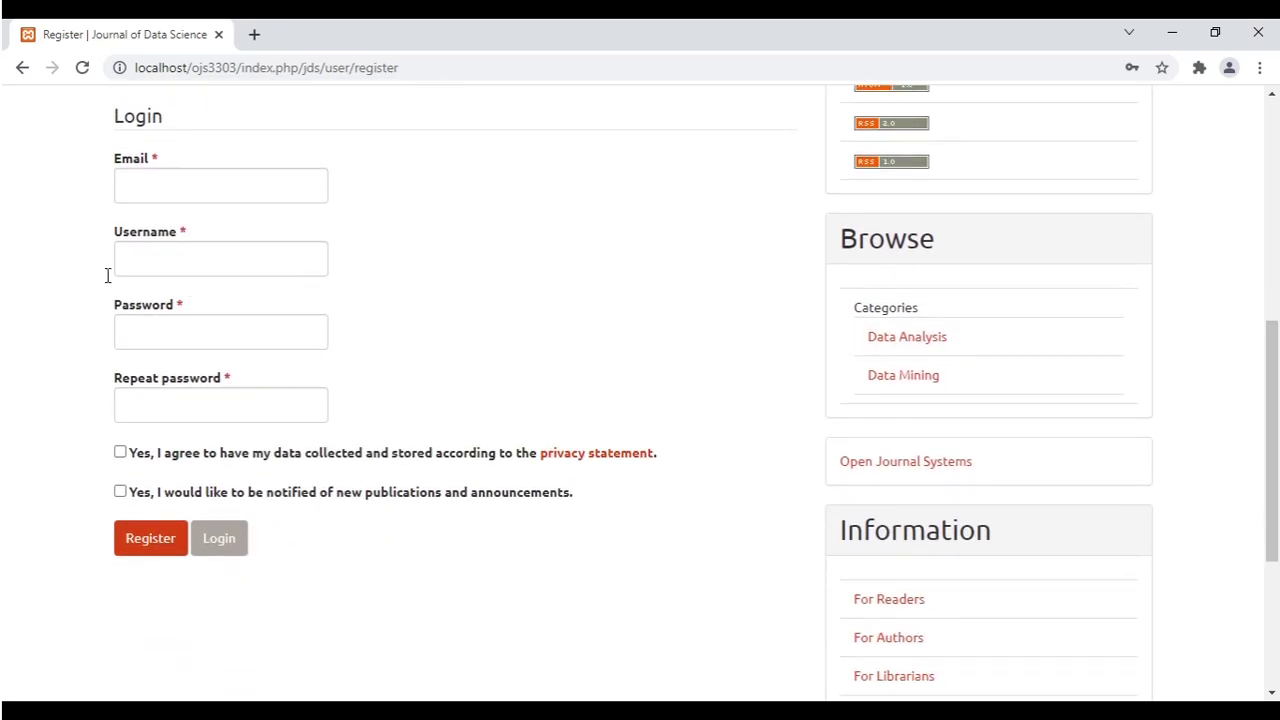
scroll(302, 391, "down", 1)
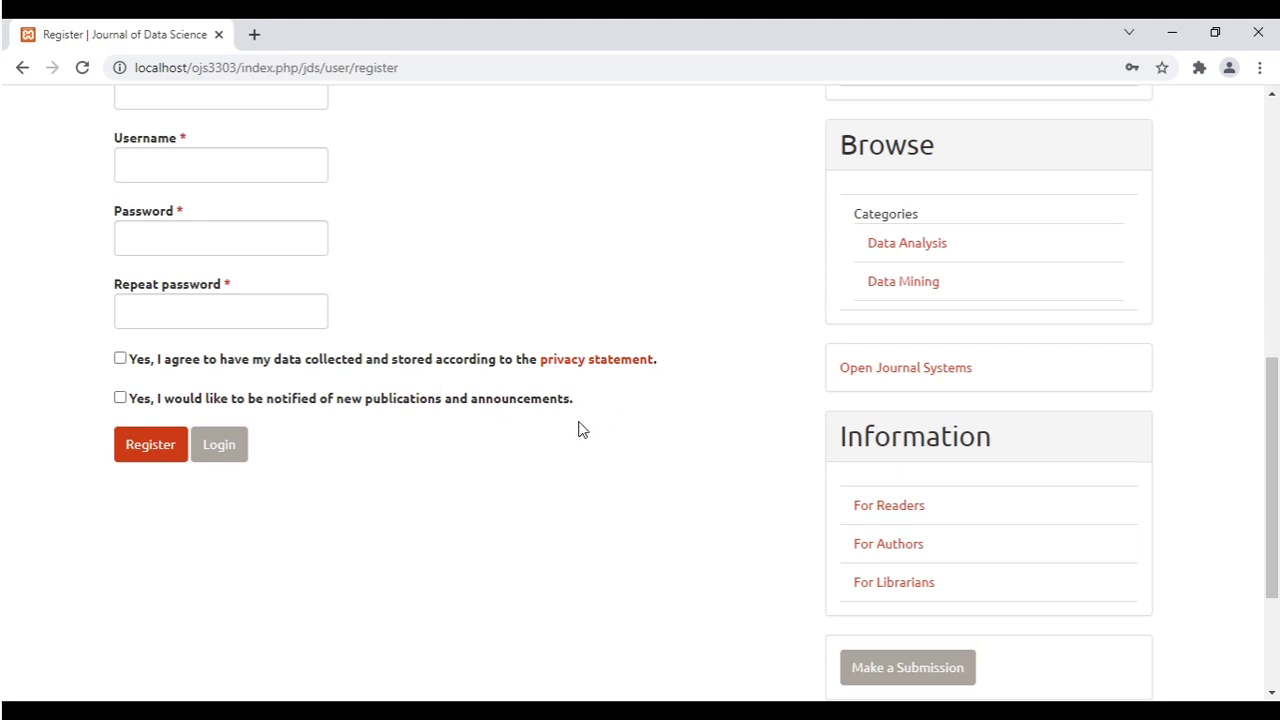
left_click(119, 360)
left_click(119, 399)
left_click(120, 359)
left_click(121, 399)
Log in to the Journal of Data Science with the saved editor account credentials.
scroll(575, 410, "up", 1)
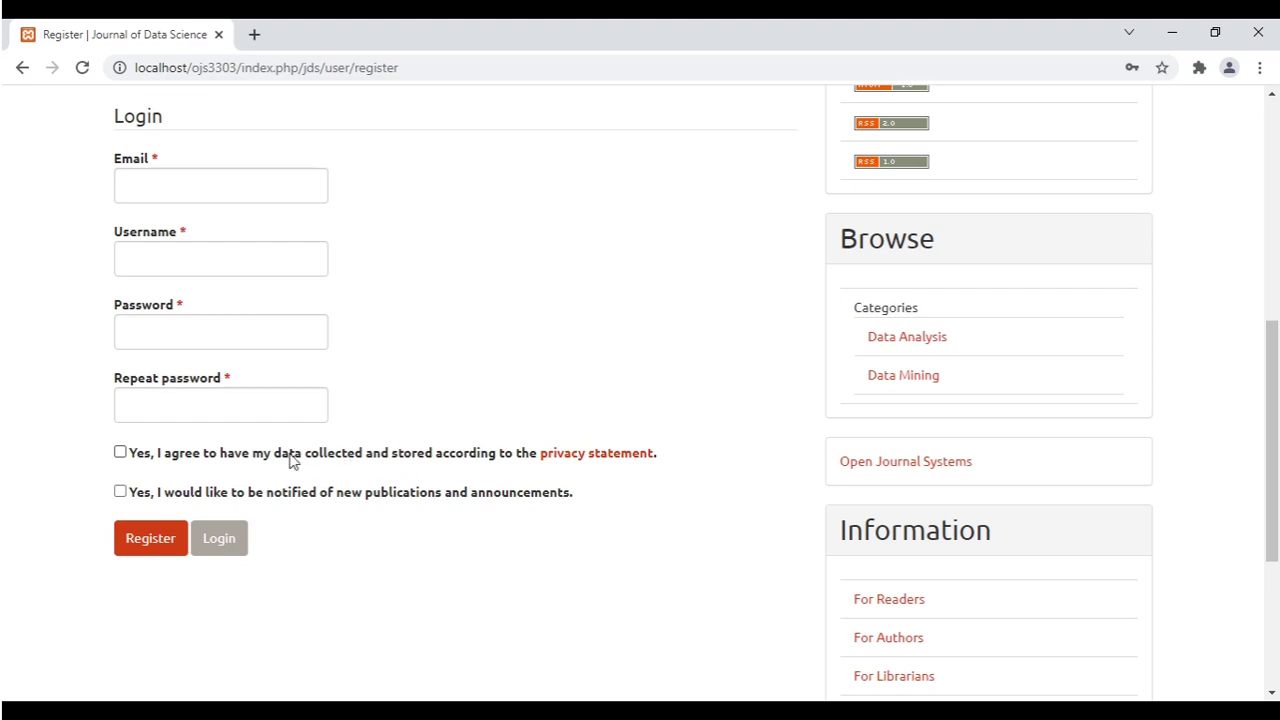
scroll(532, 407, "up", 2)
scroll(540, 402, "up", 3)
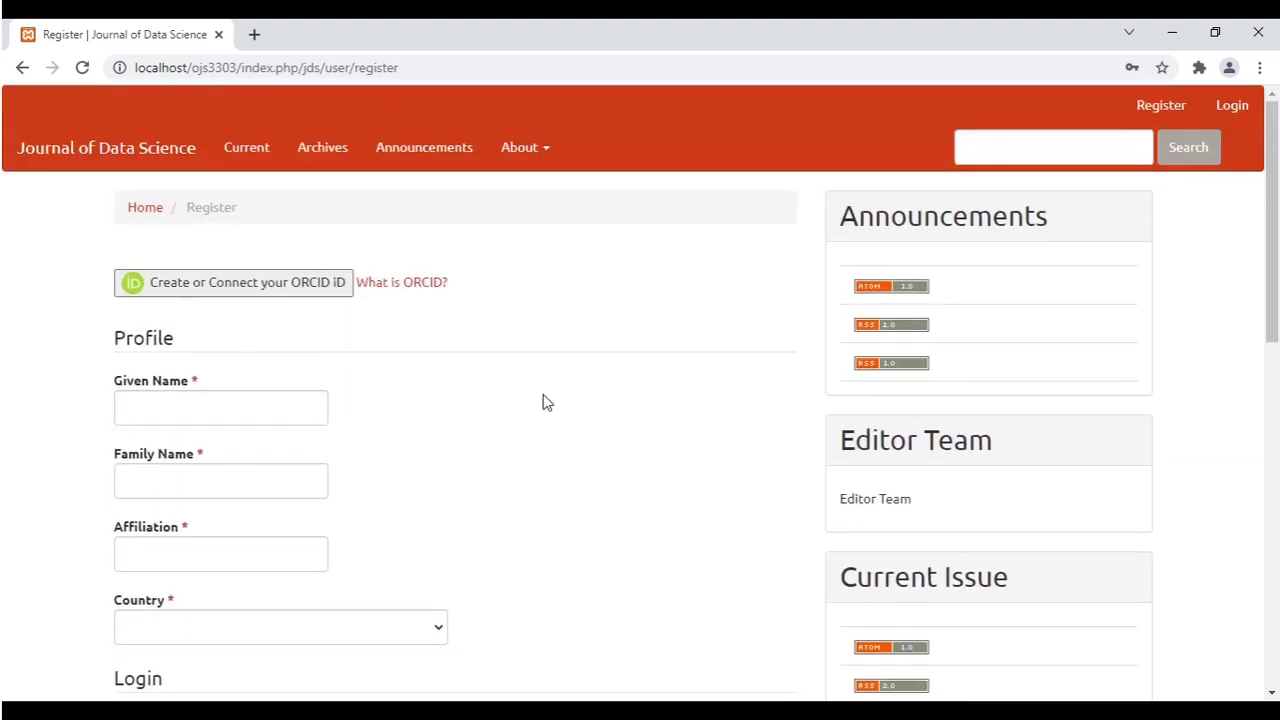
left_click(1234, 106)
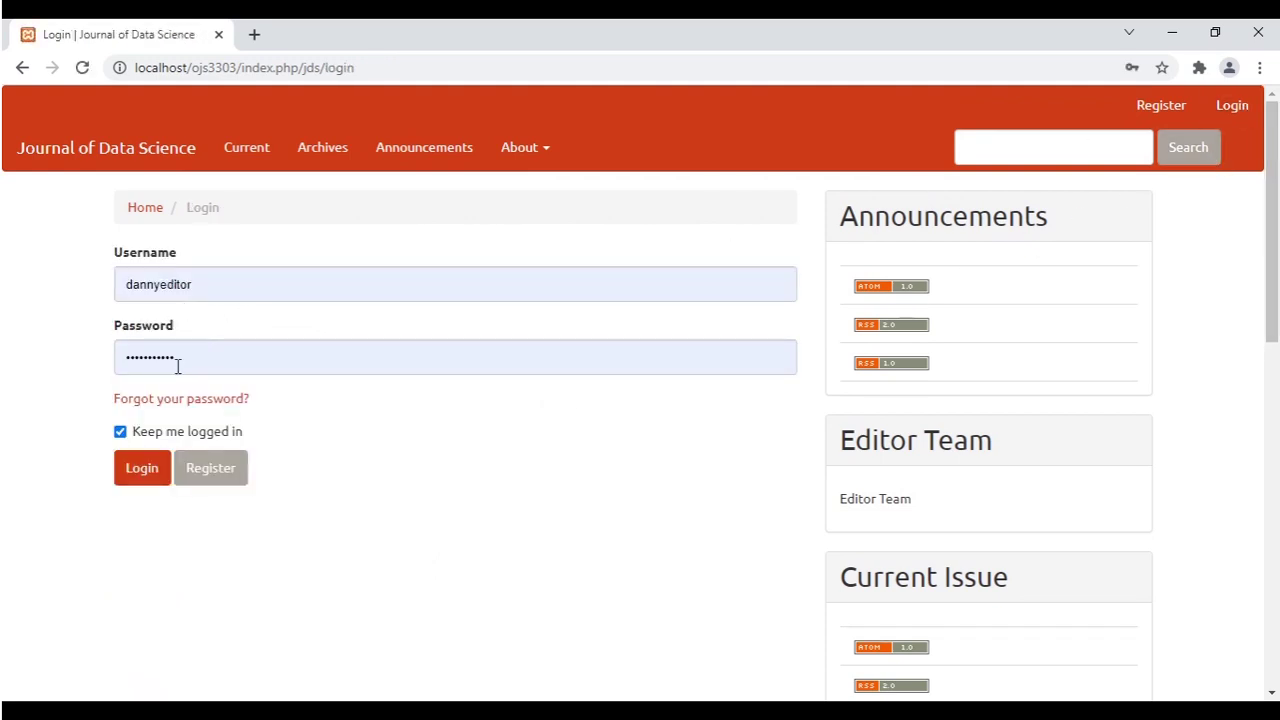
left_click(131, 477)
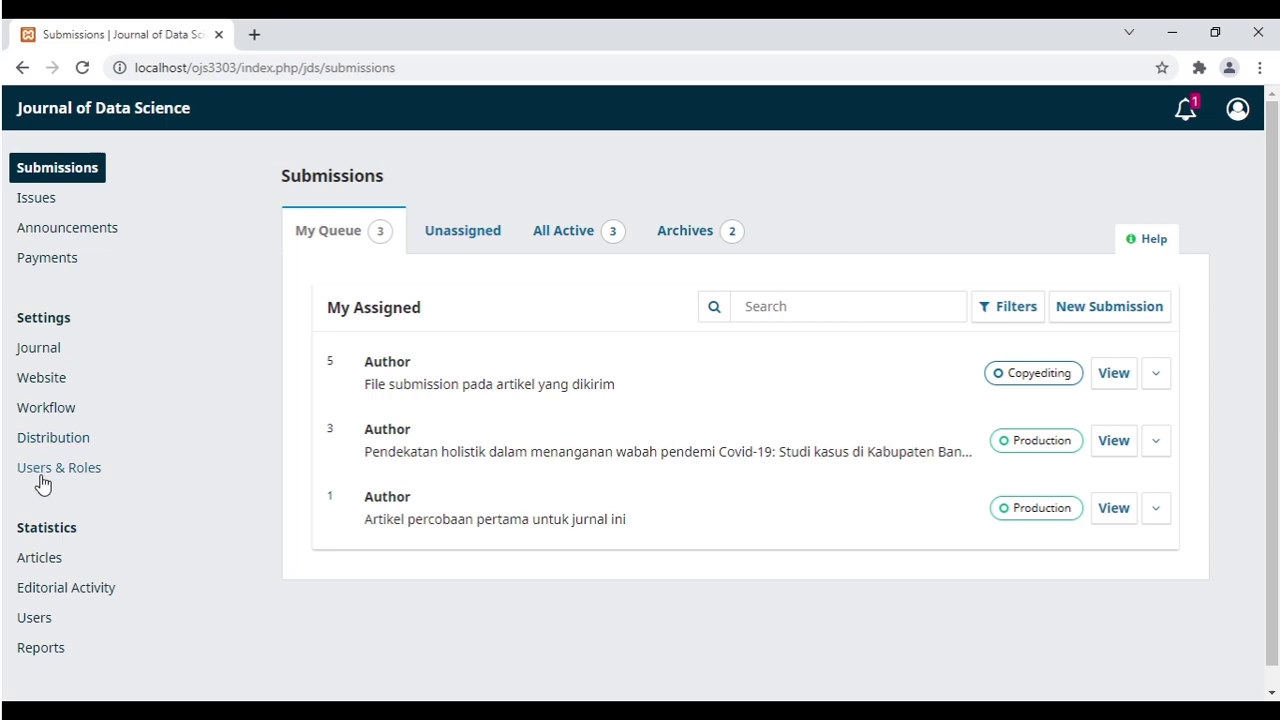
Allow user self-registration for the Reviewer role in the journal's Users & Roles settings and save the change.
left_click(42, 470)
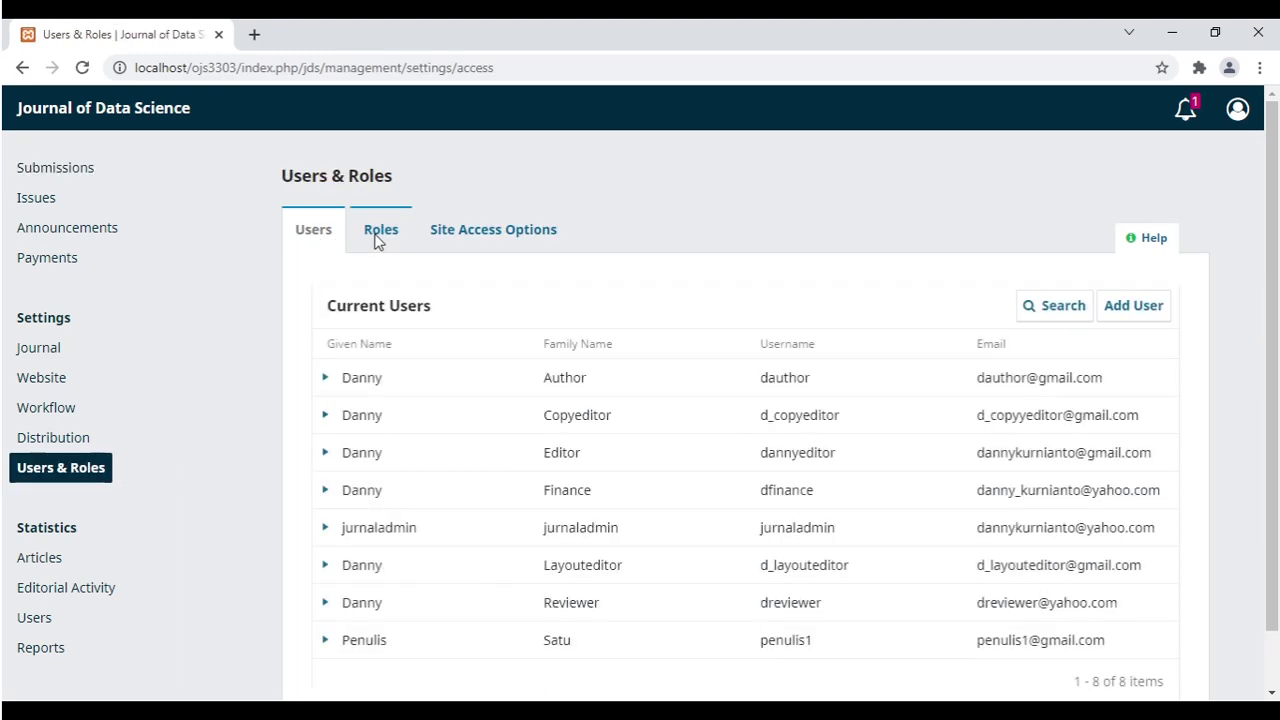
left_click(377, 241)
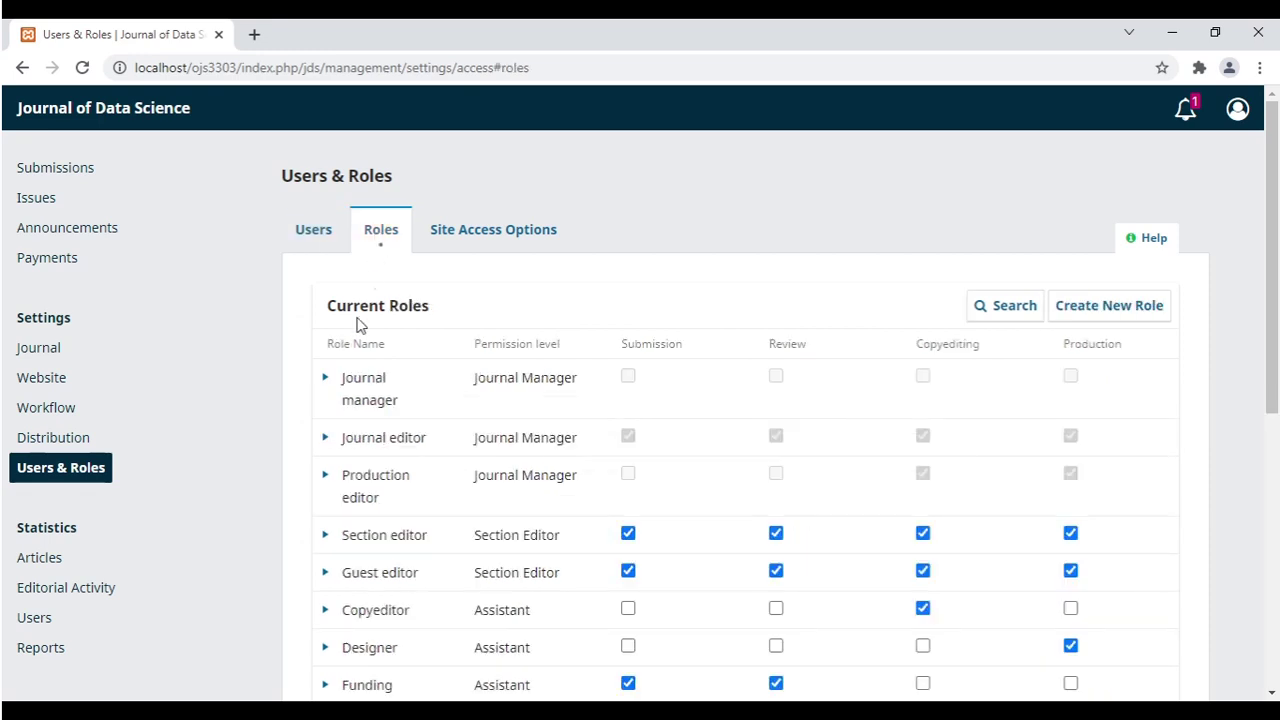
scroll(357, 340, "down", 5)
scroll(365, 383, "down", 1)
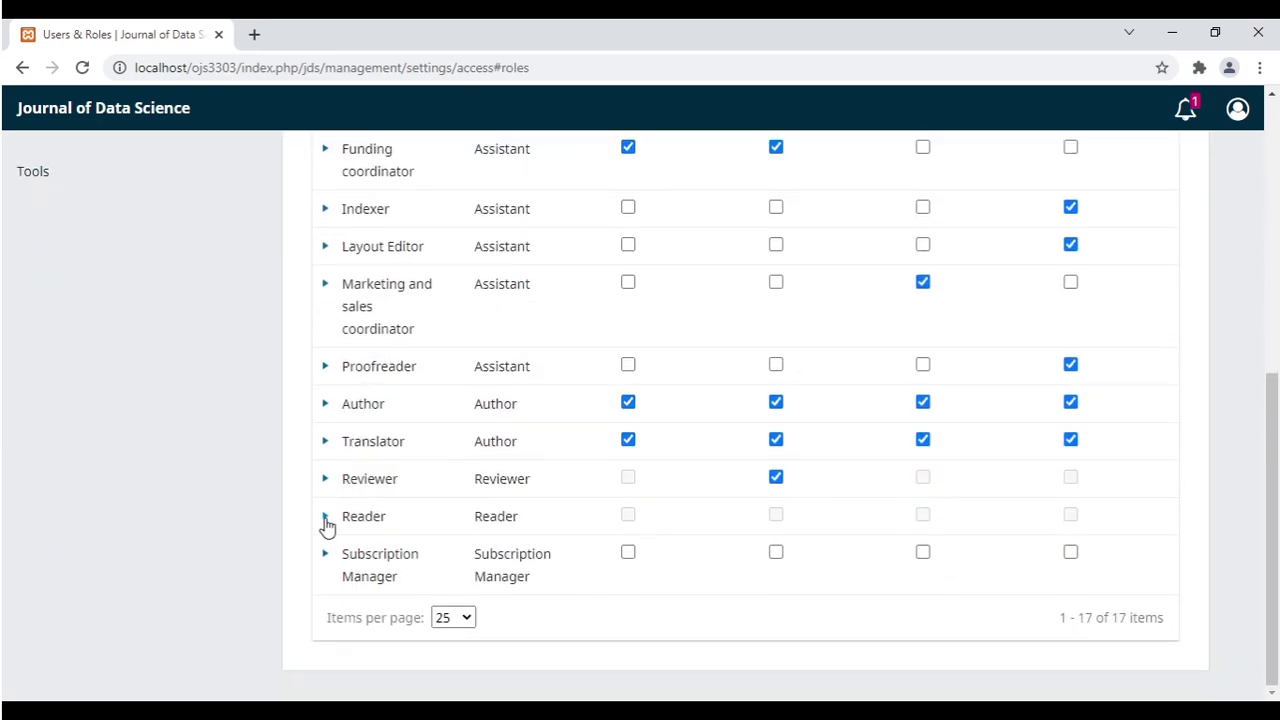
left_click(328, 482)
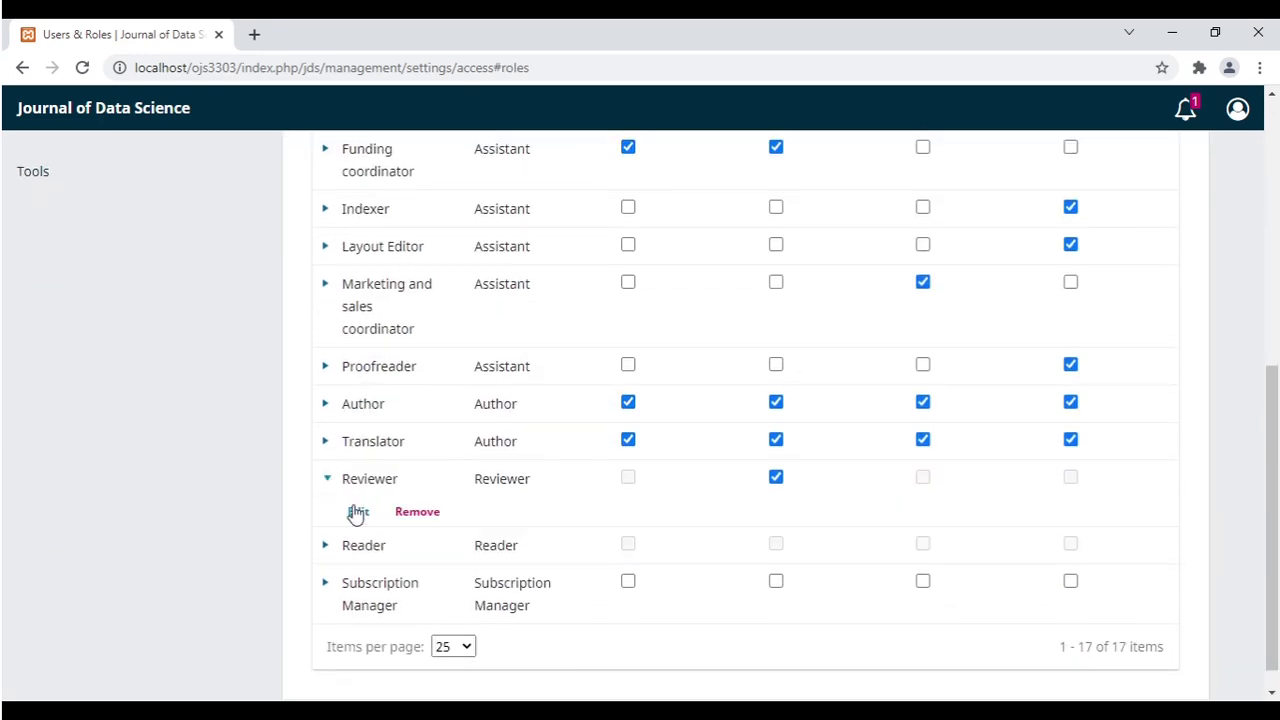
left_click(358, 513)
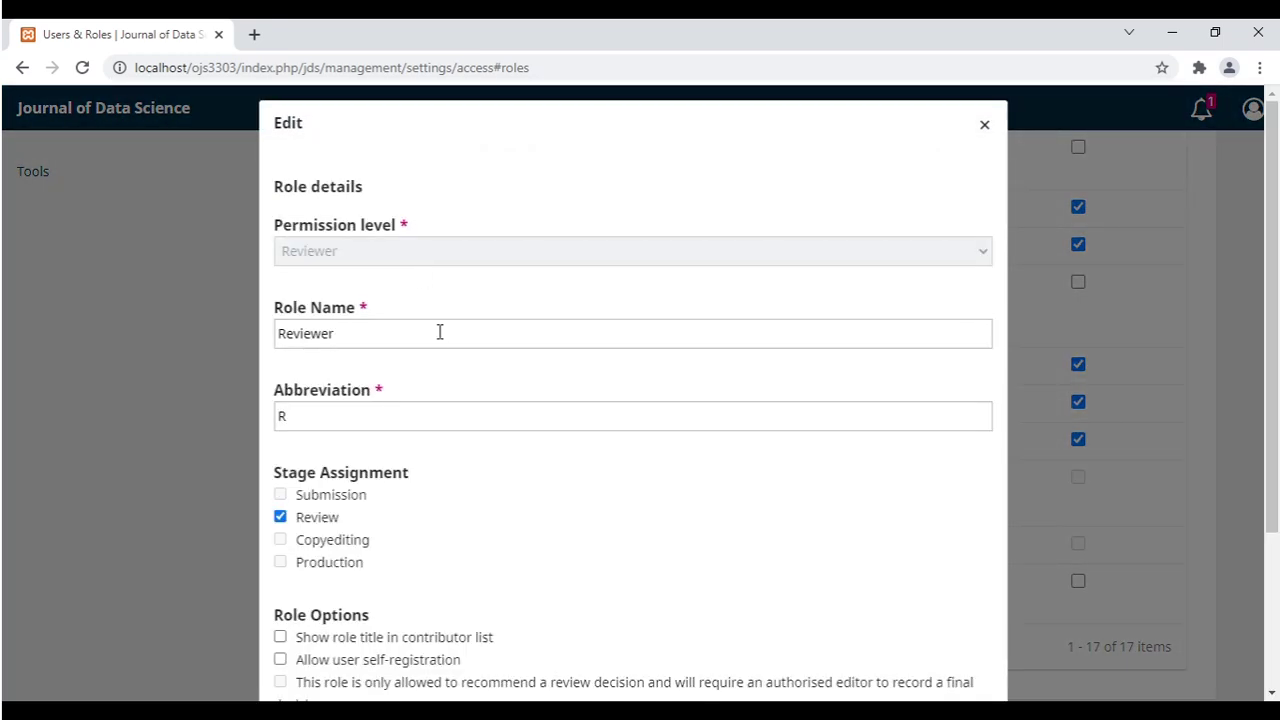
scroll(468, 374, "down", 2)
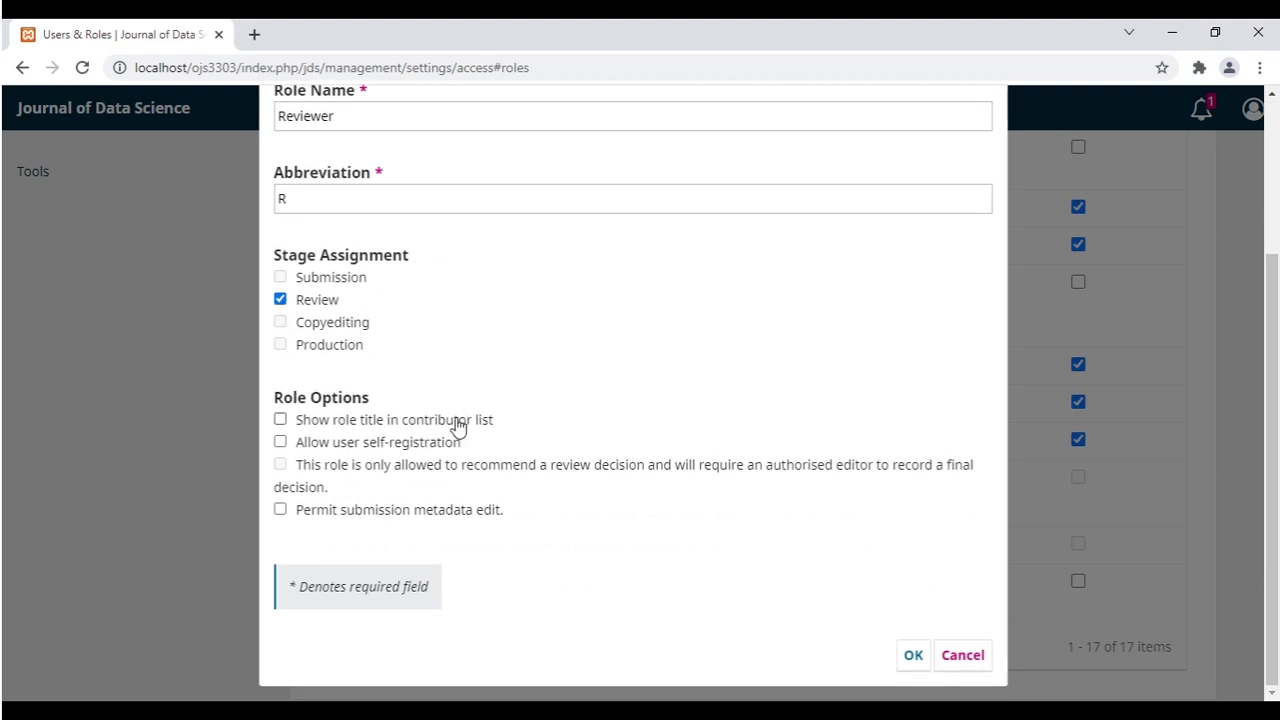
left_click(281, 443)
left_click(912, 660)
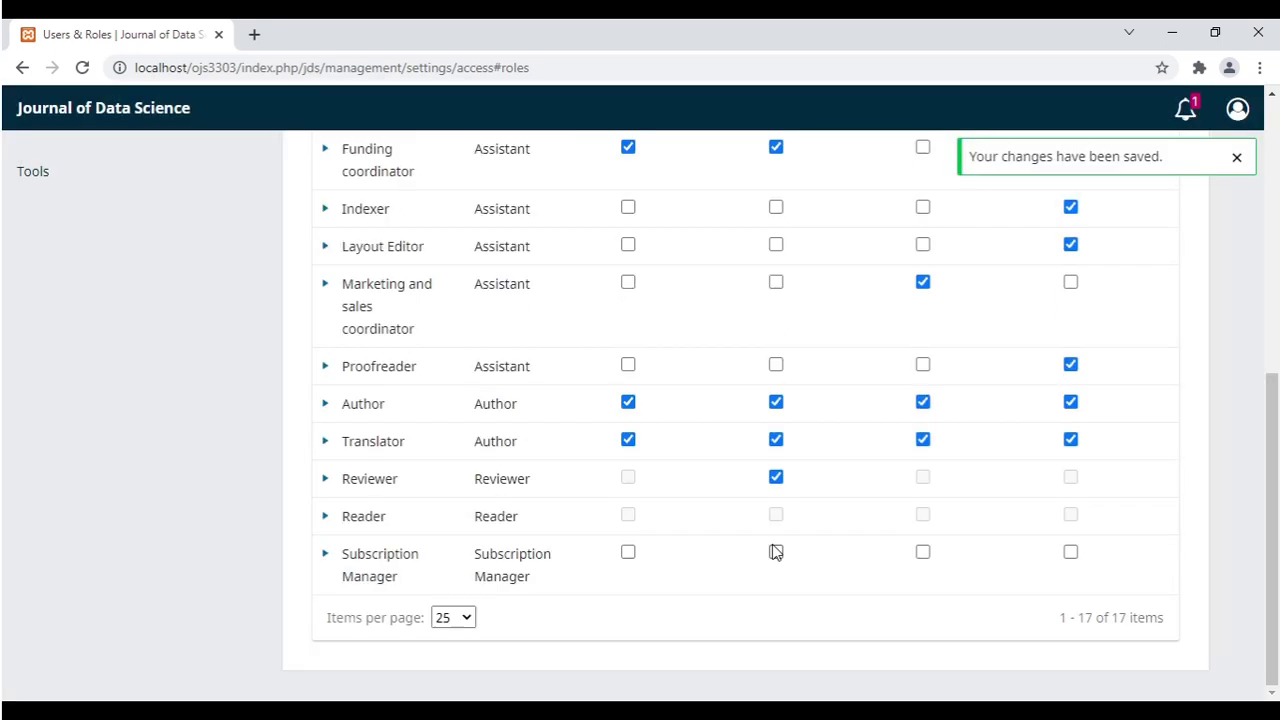
Log out of the editor account.
scroll(626, 563, "up", 5)
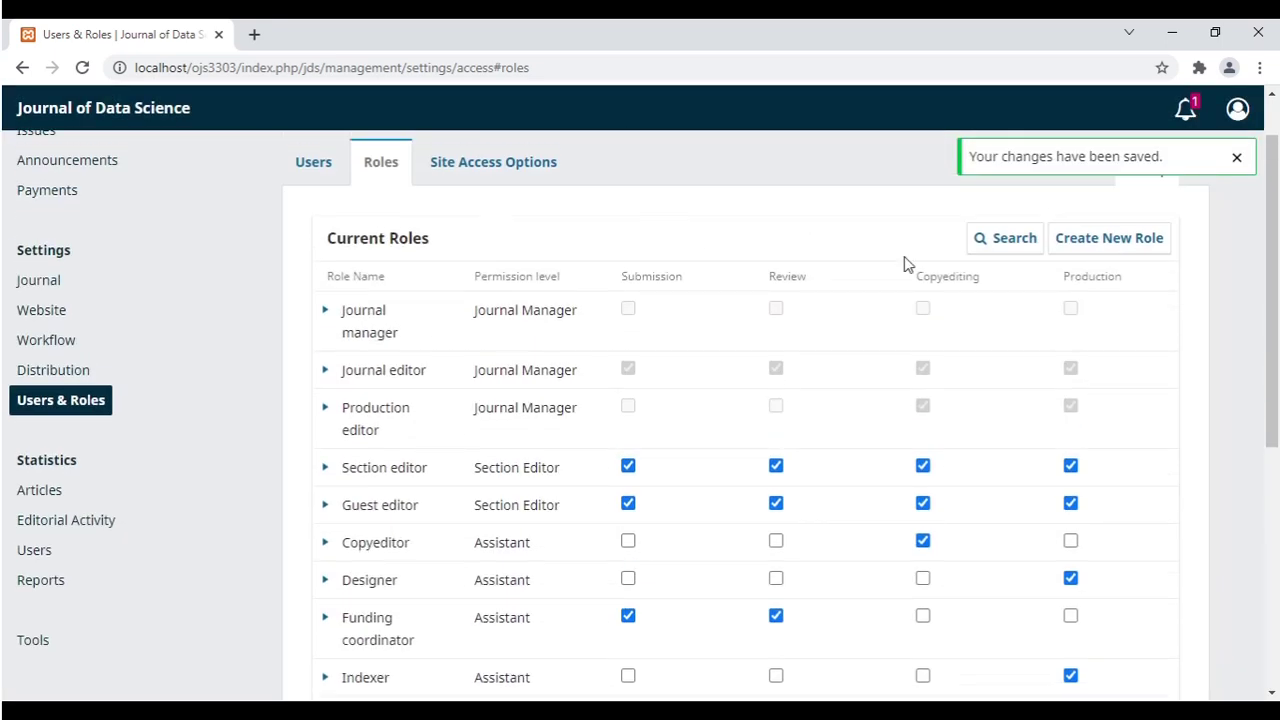
left_click(1237, 107)
left_click(1100, 197)
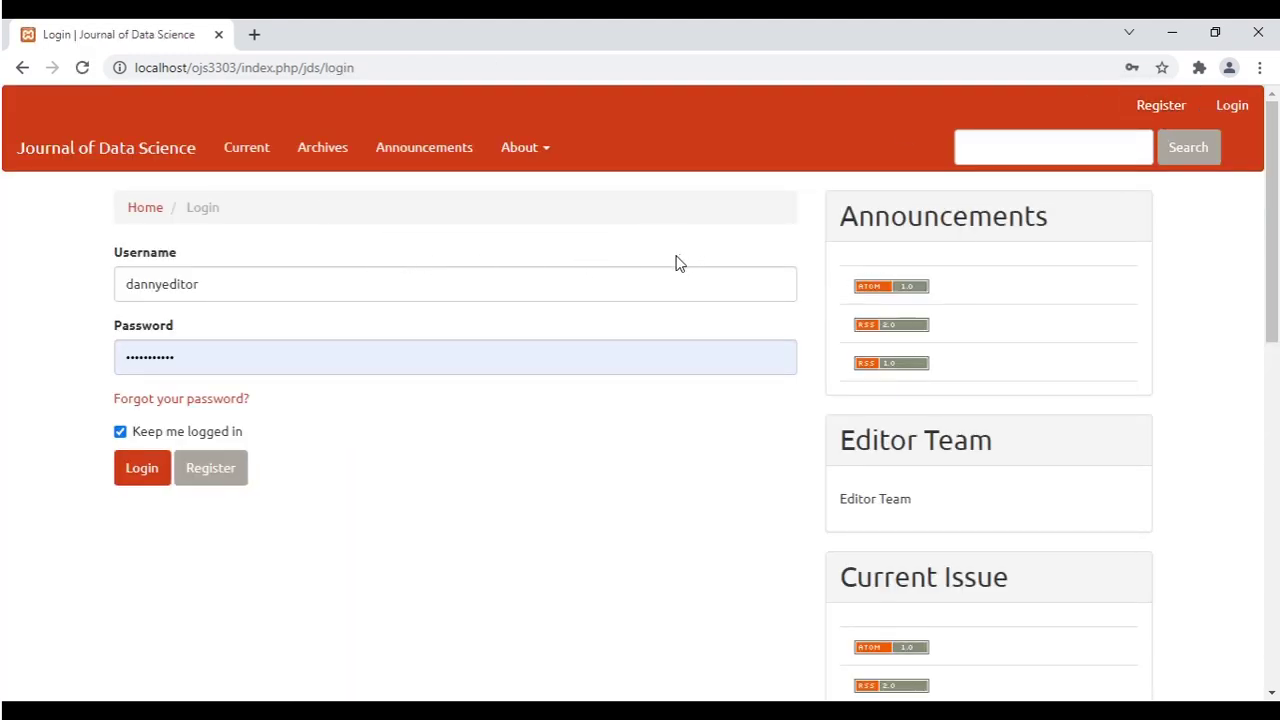
Open the journal's registration form again and check it for the option to request the Reviewer role.
left_click(1150, 113)
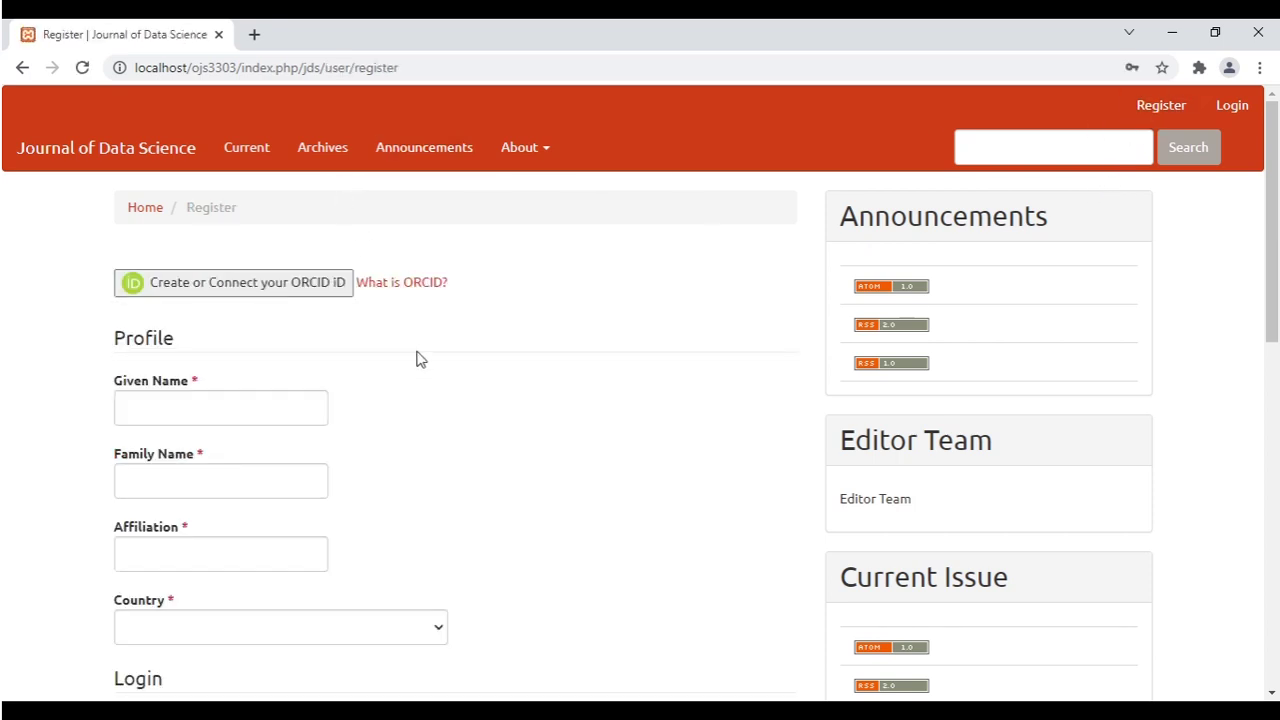
scroll(434, 384, "down", 1)
scroll(434, 384, "down", 1)
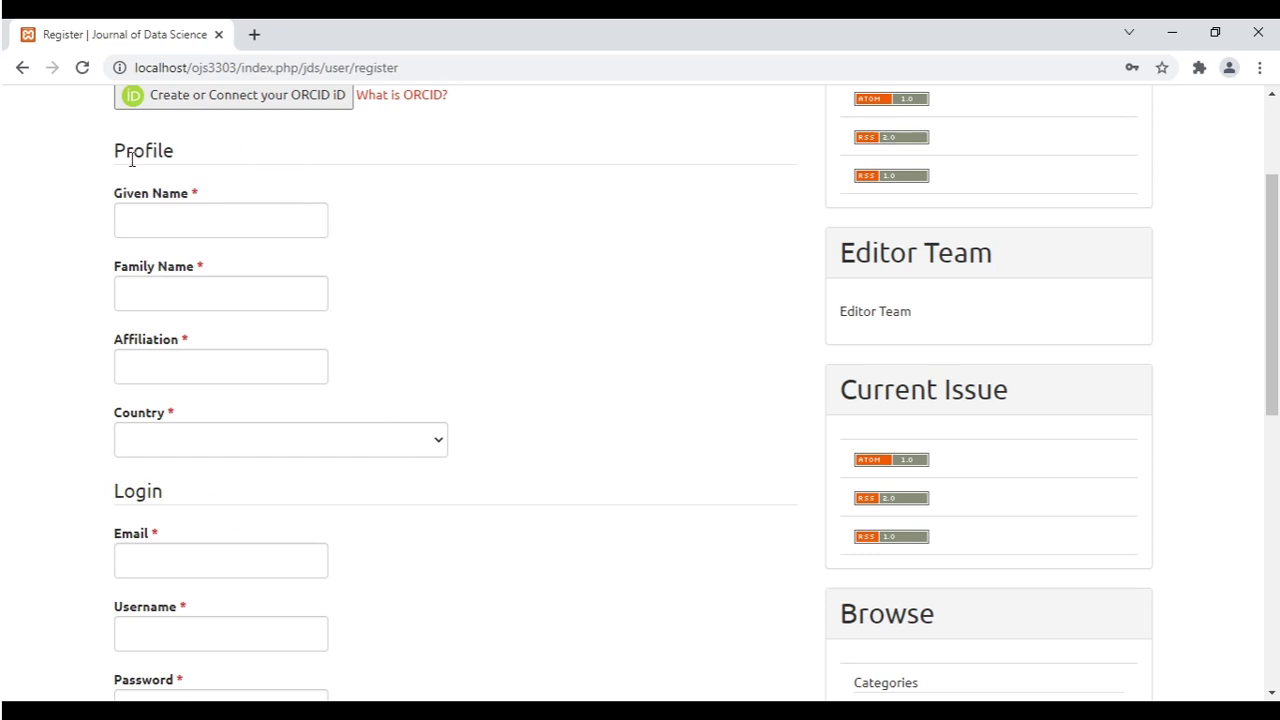
scroll(283, 417, "down", 4)
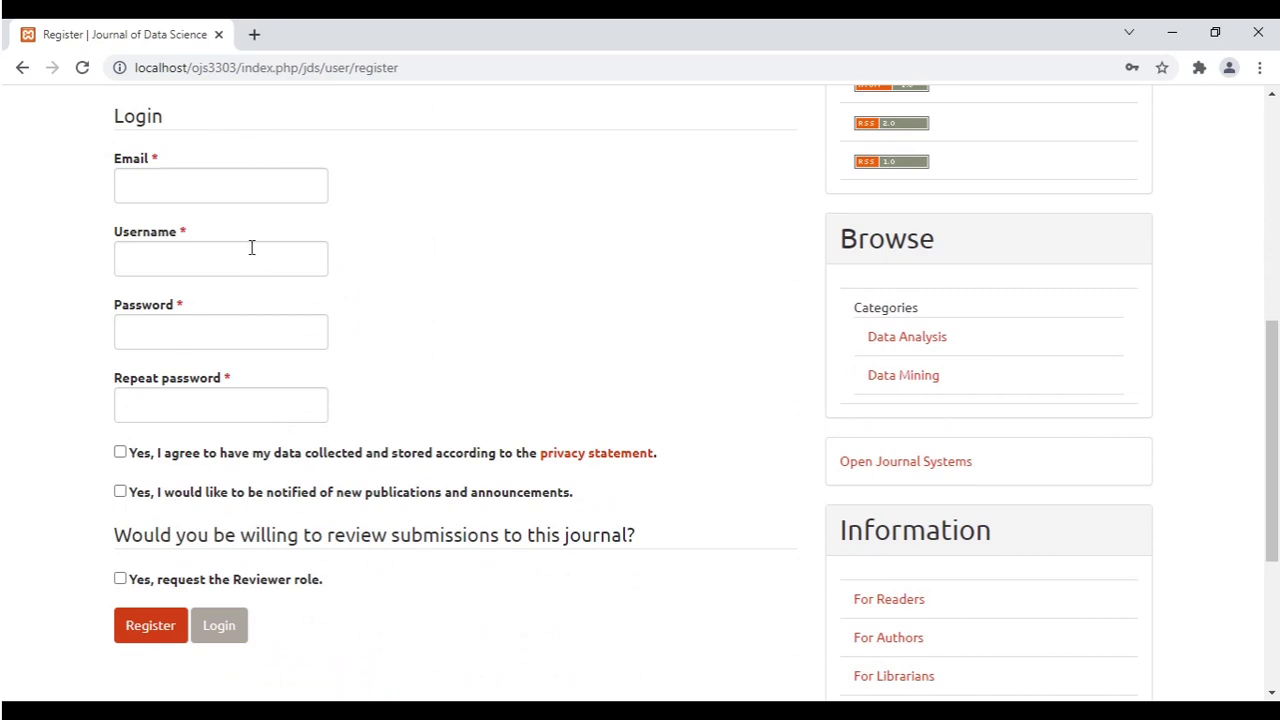
scroll(230, 390, "down", 2)
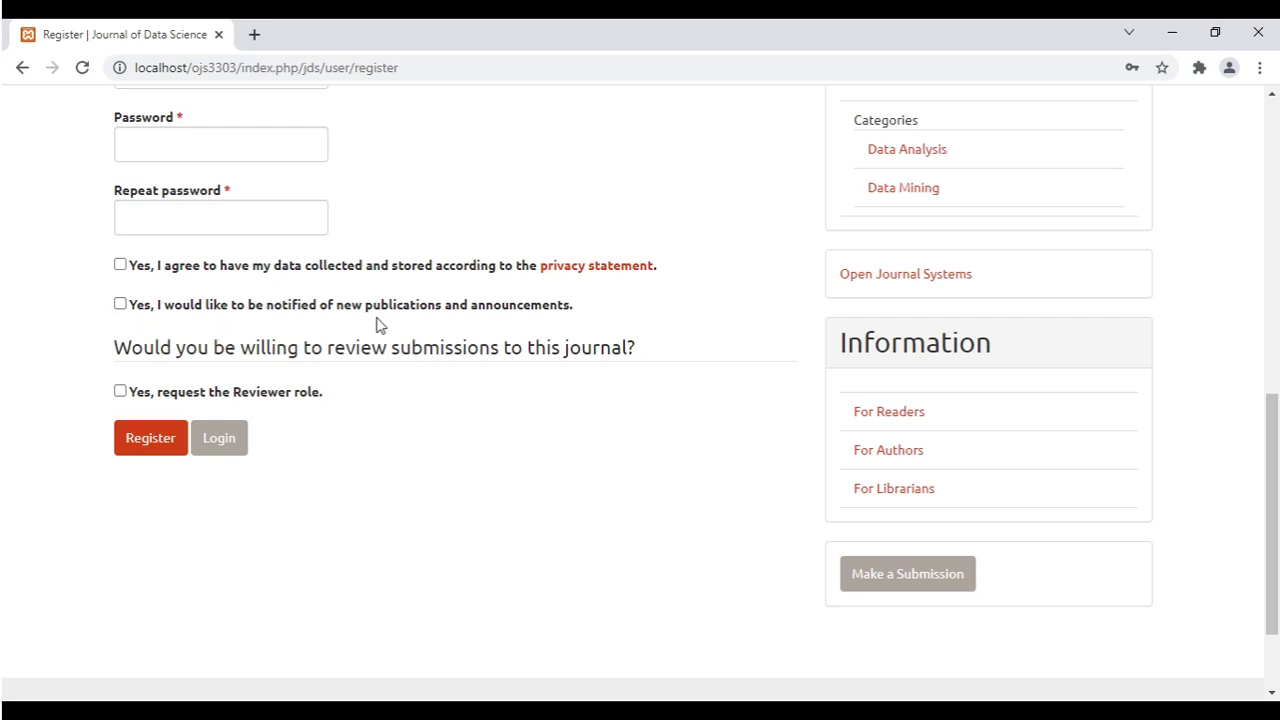
Select the privacy statement agreement, publication notifications and Reviewer role request in the registration form.
left_click(119, 267)
left_click(119, 304)
left_click(121, 393)
View the journal's About entries and look over the selected options in the registration form.
scroll(591, 338, "up", 5)
scroll(591, 338, "up", 3)
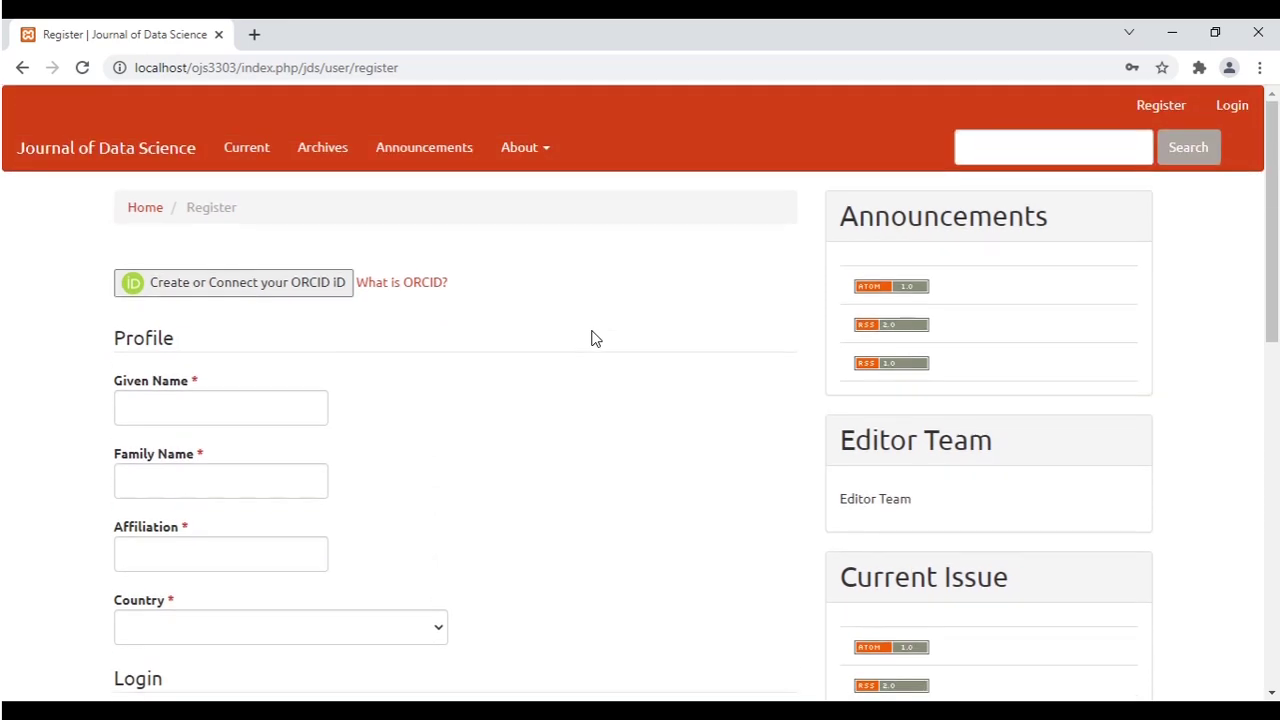
left_click(536, 155)
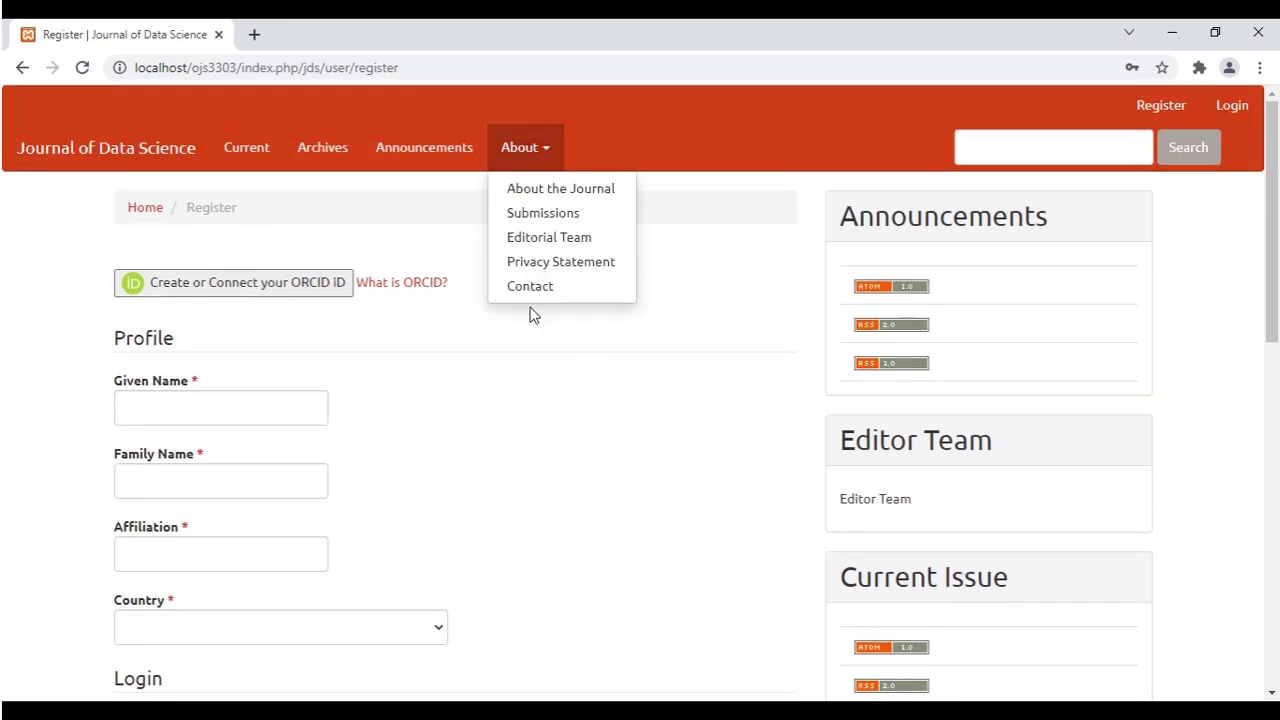
scroll(589, 400, "down", 8)
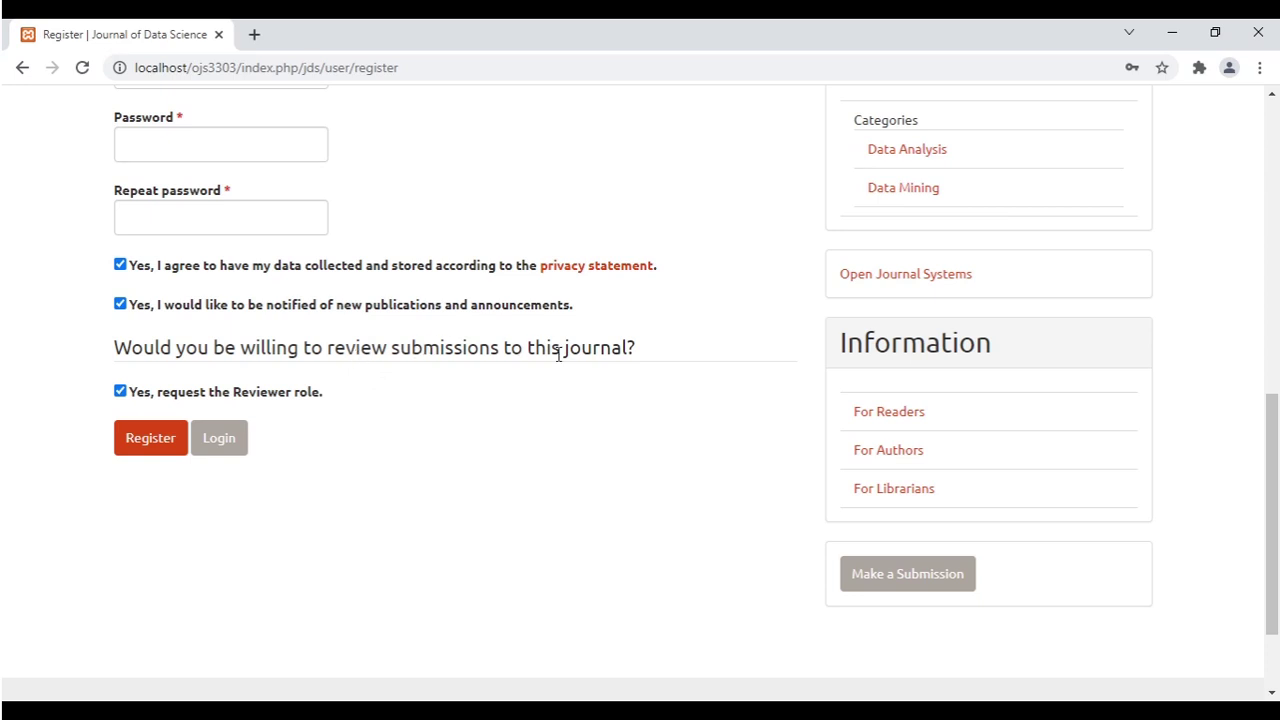
Leave the registration form and log in to the journal with the saved editor account.
scroll(598, 366, "up", 4)
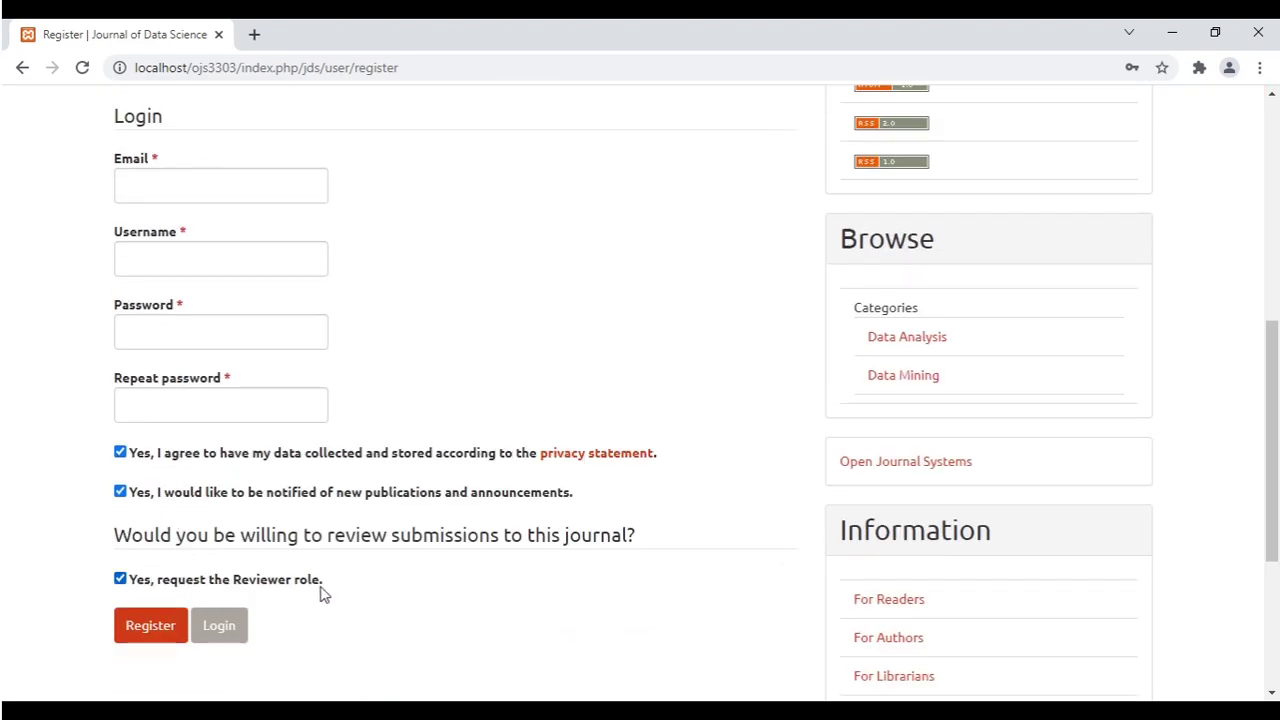
scroll(656, 484, "up", 1)
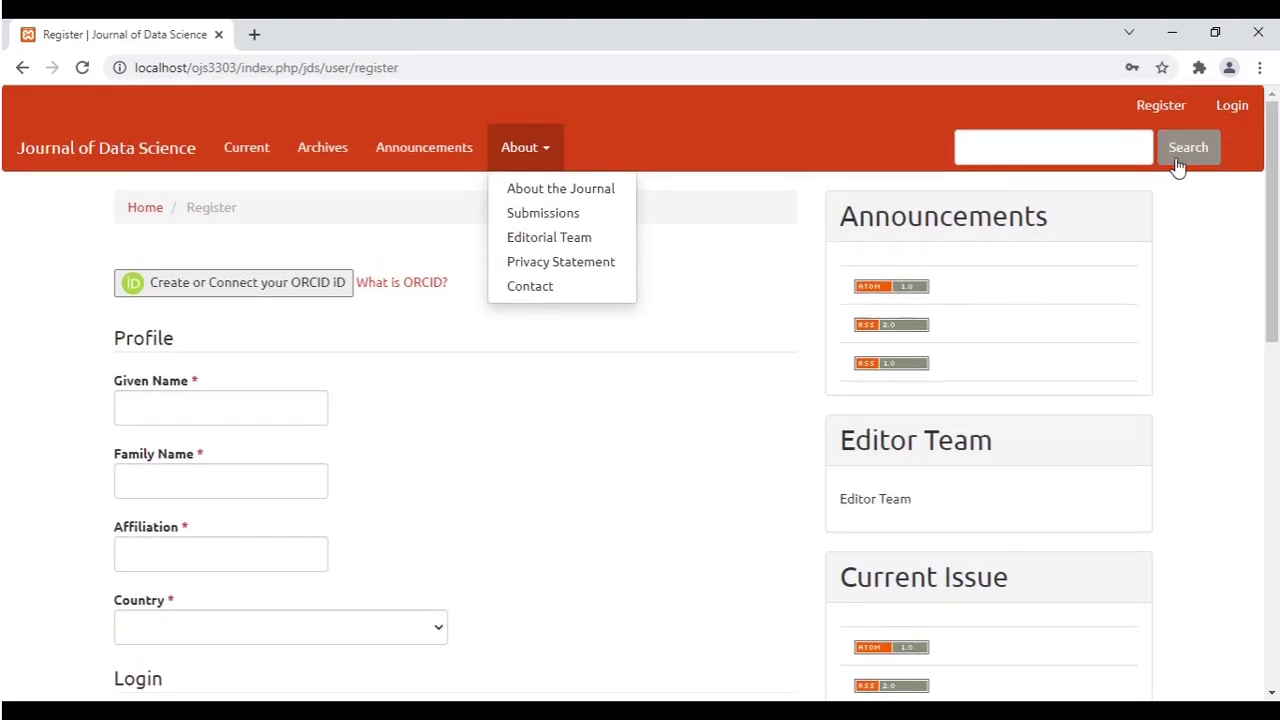
left_click(1230, 106)
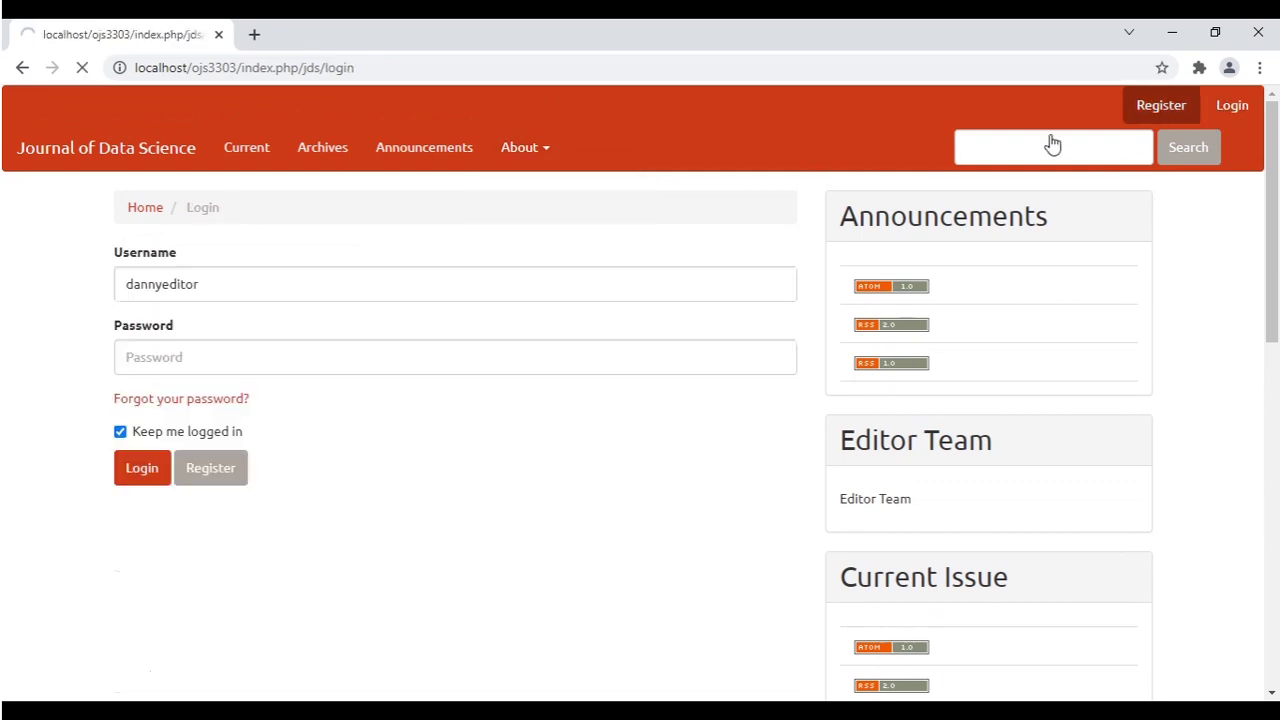
left_click(143, 478)
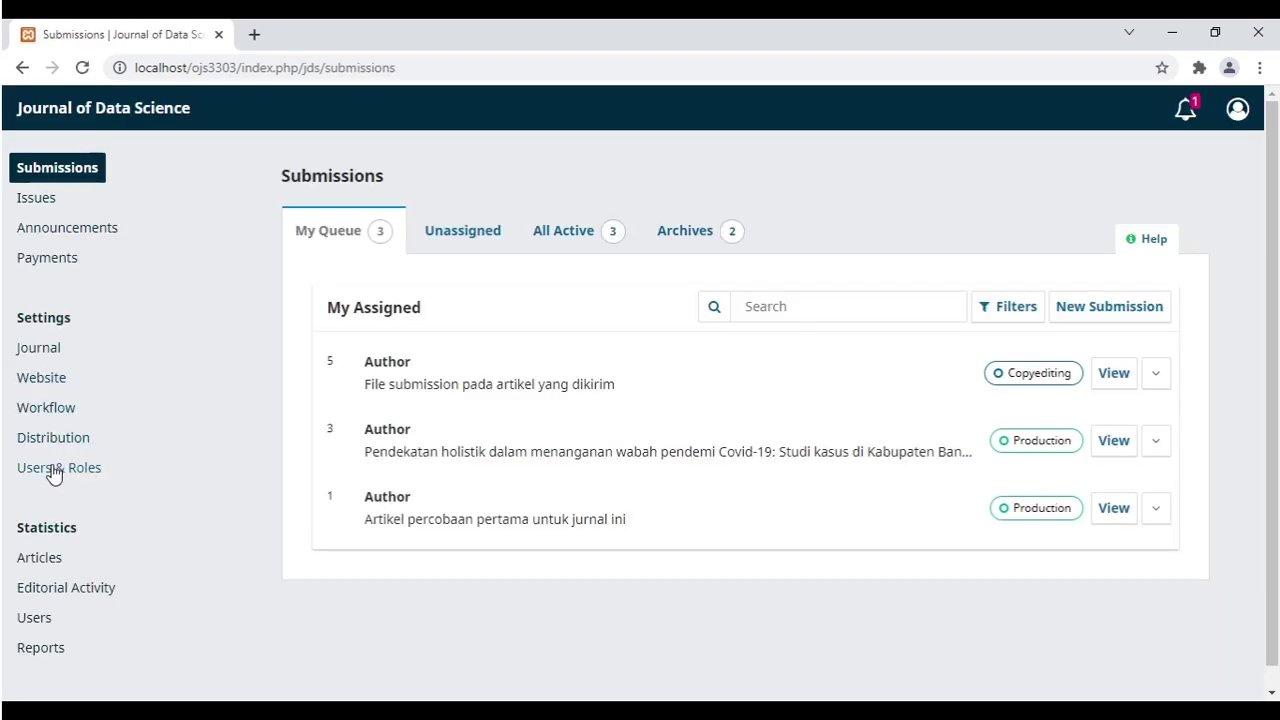
In the Users & Roles settings, turn off Allow user self-registration for the Reviewer role and save the change.
left_click(54, 472)
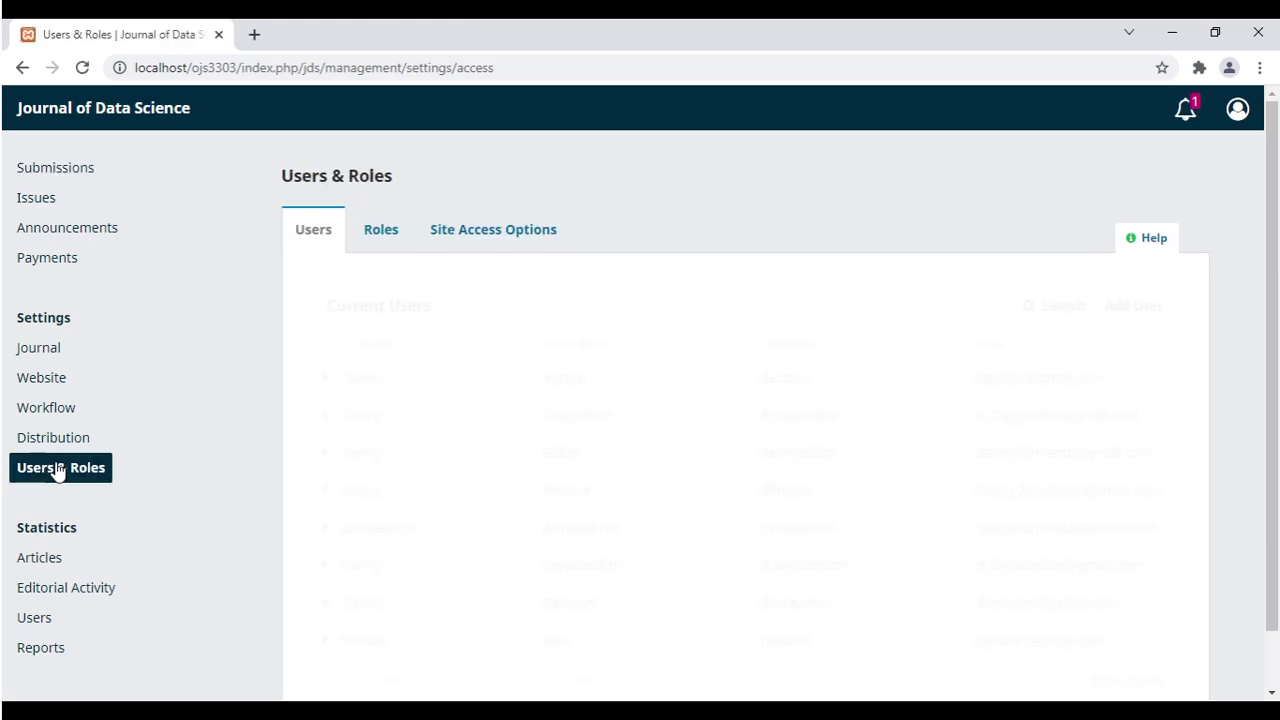
left_click(382, 234)
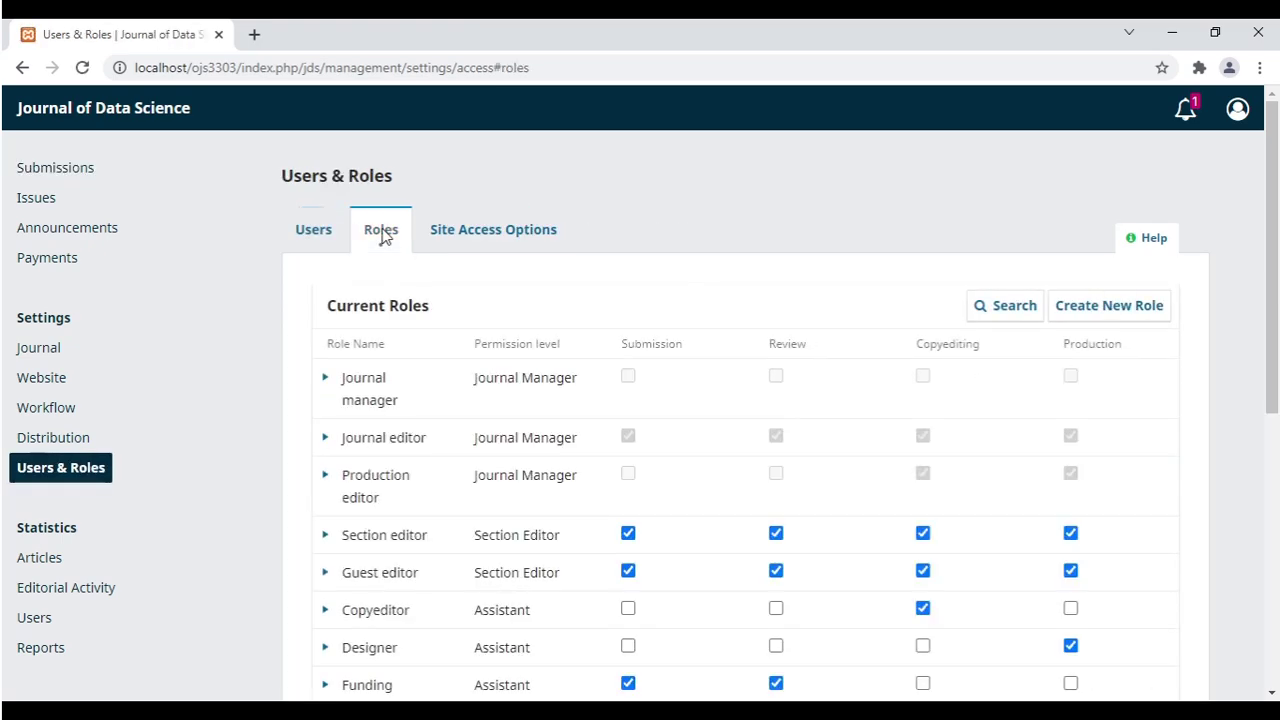
scroll(383, 395, "down", 5)
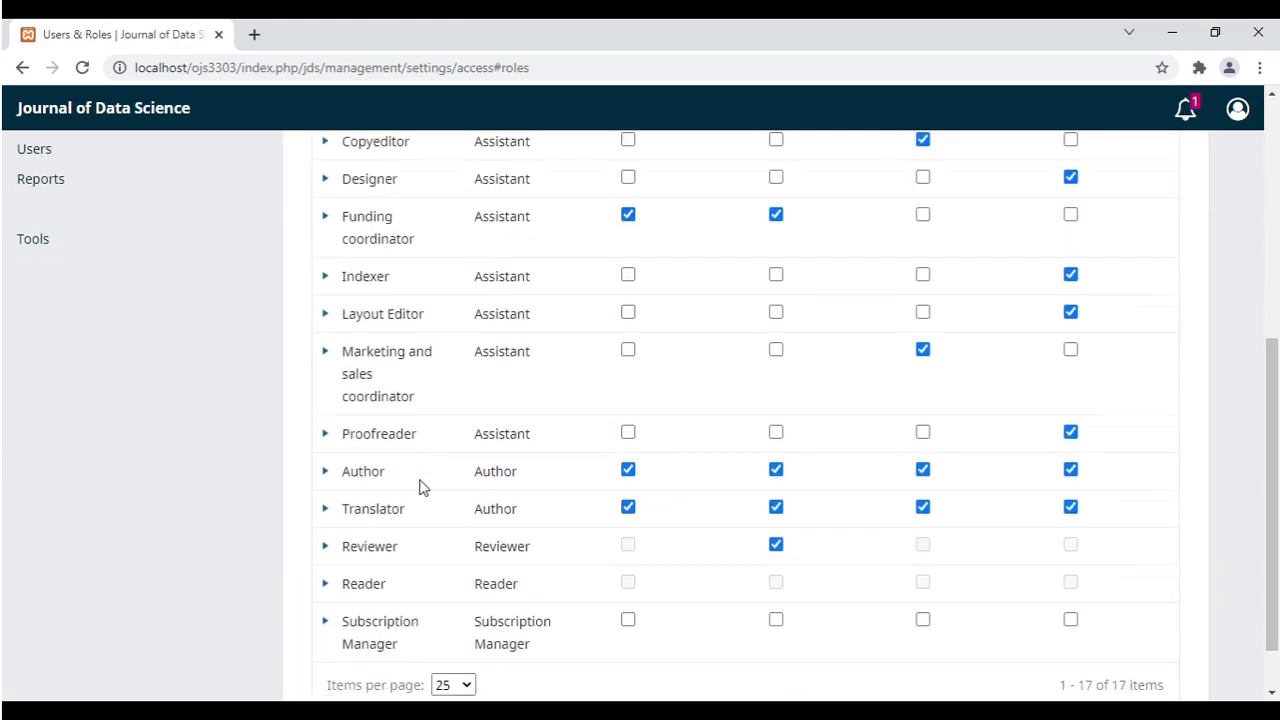
scroll(384, 476, "down", 1)
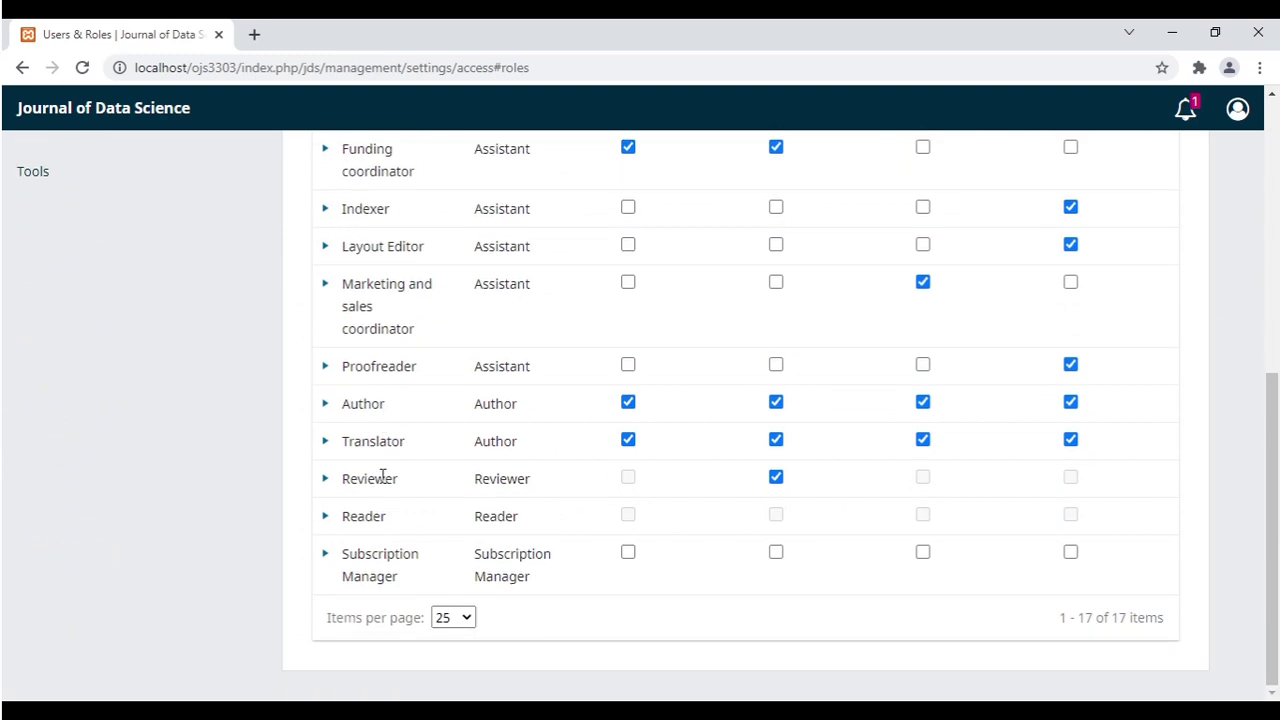
left_click(325, 481)
left_click(354, 514)
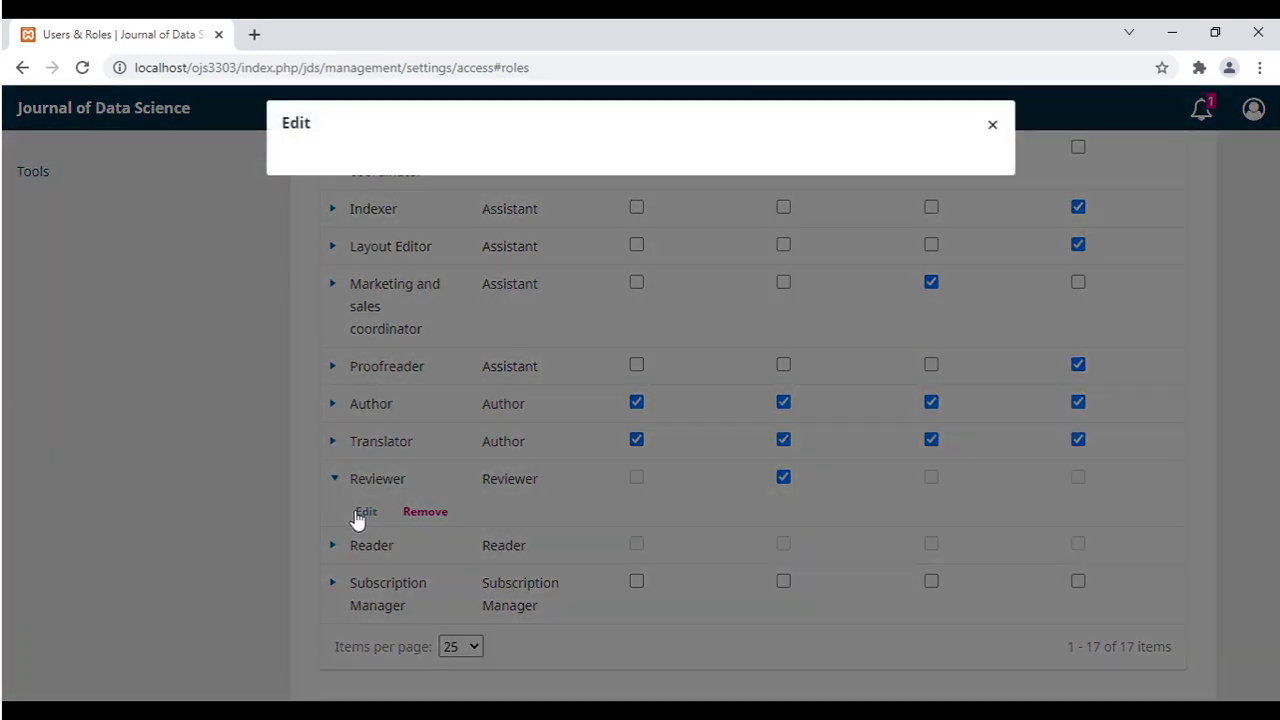
scroll(363, 394, "down", 3)
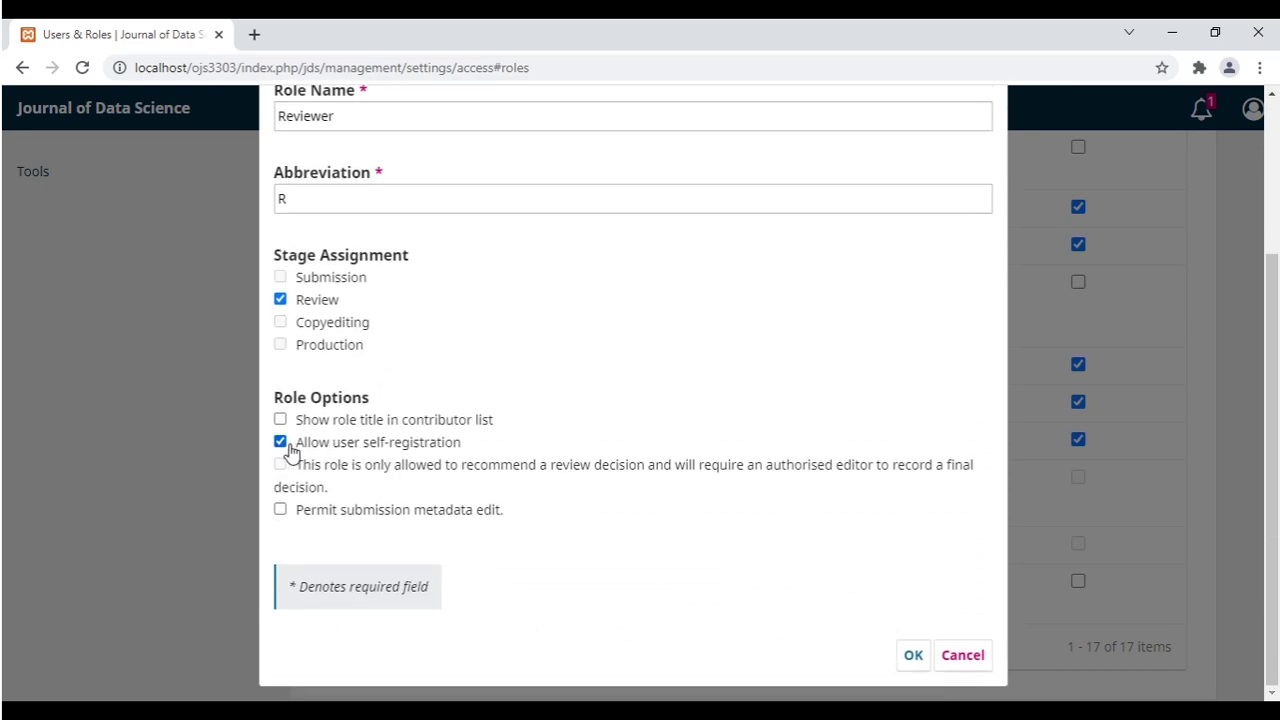
left_click(286, 446)
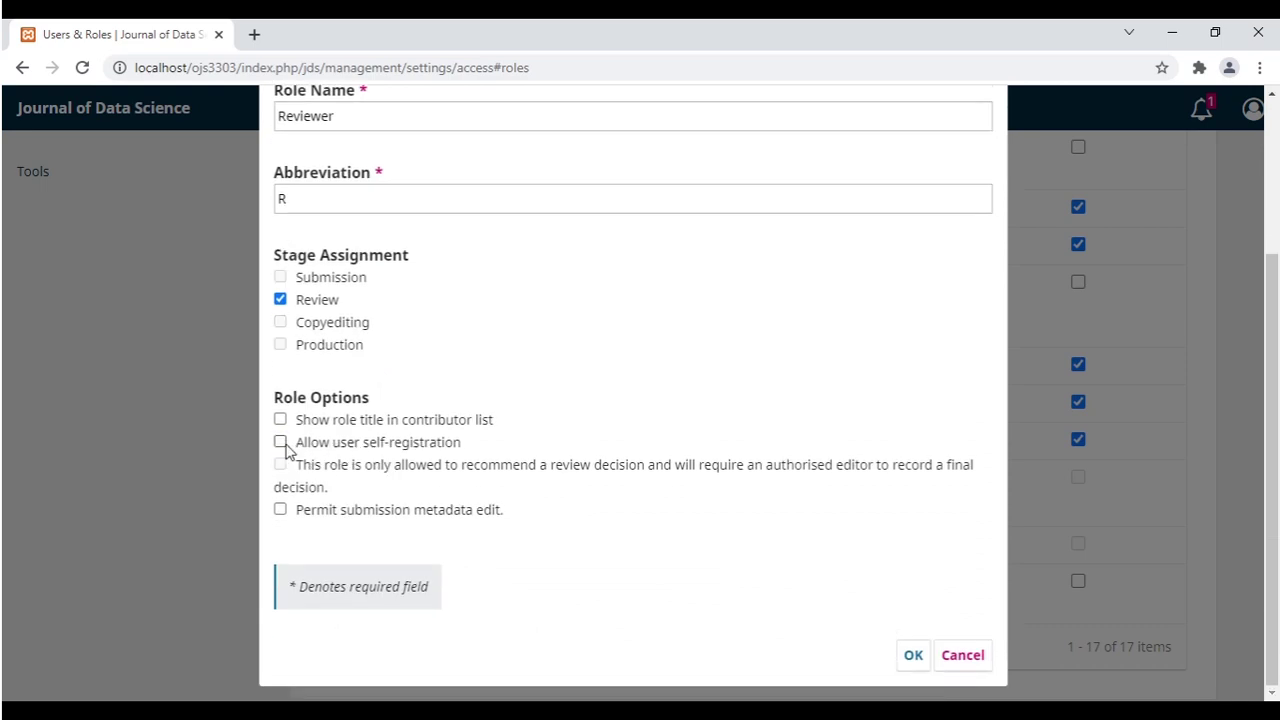
left_click(910, 658)
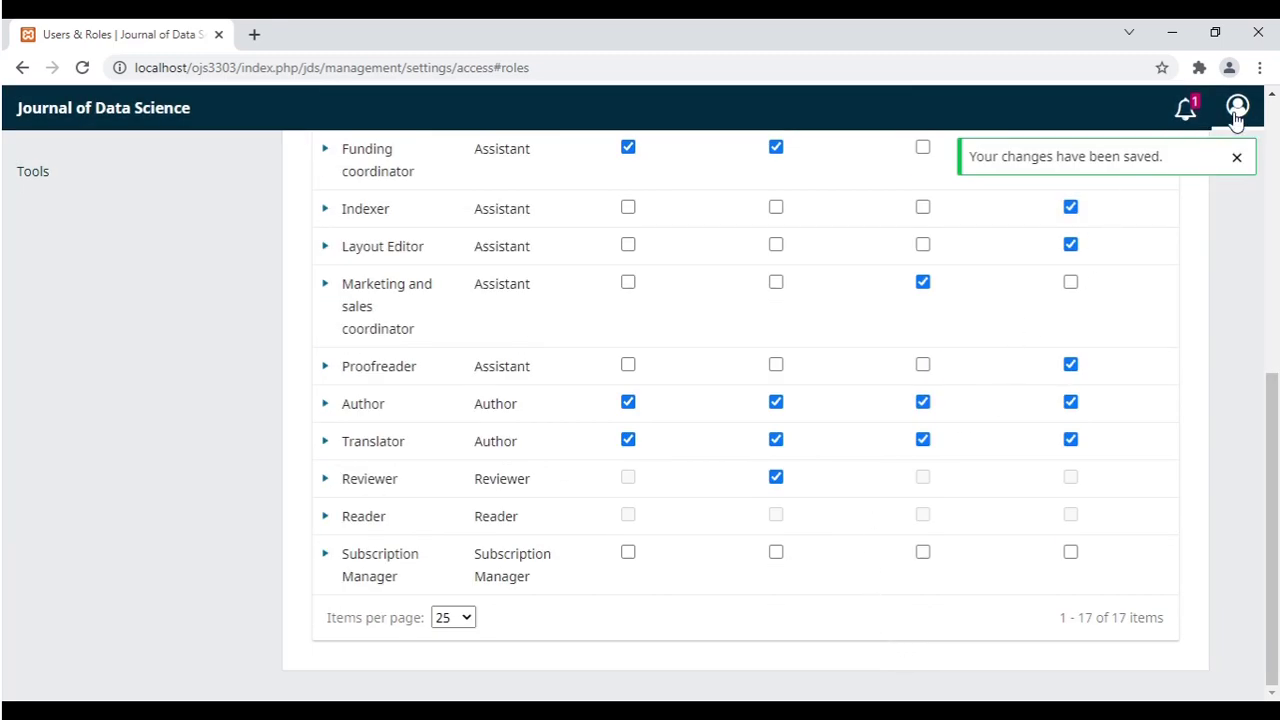
Log out of the editor account and check the journal's registration form for the option to request the Reviewer role.
left_click(1237, 110)
left_click(1104, 200)
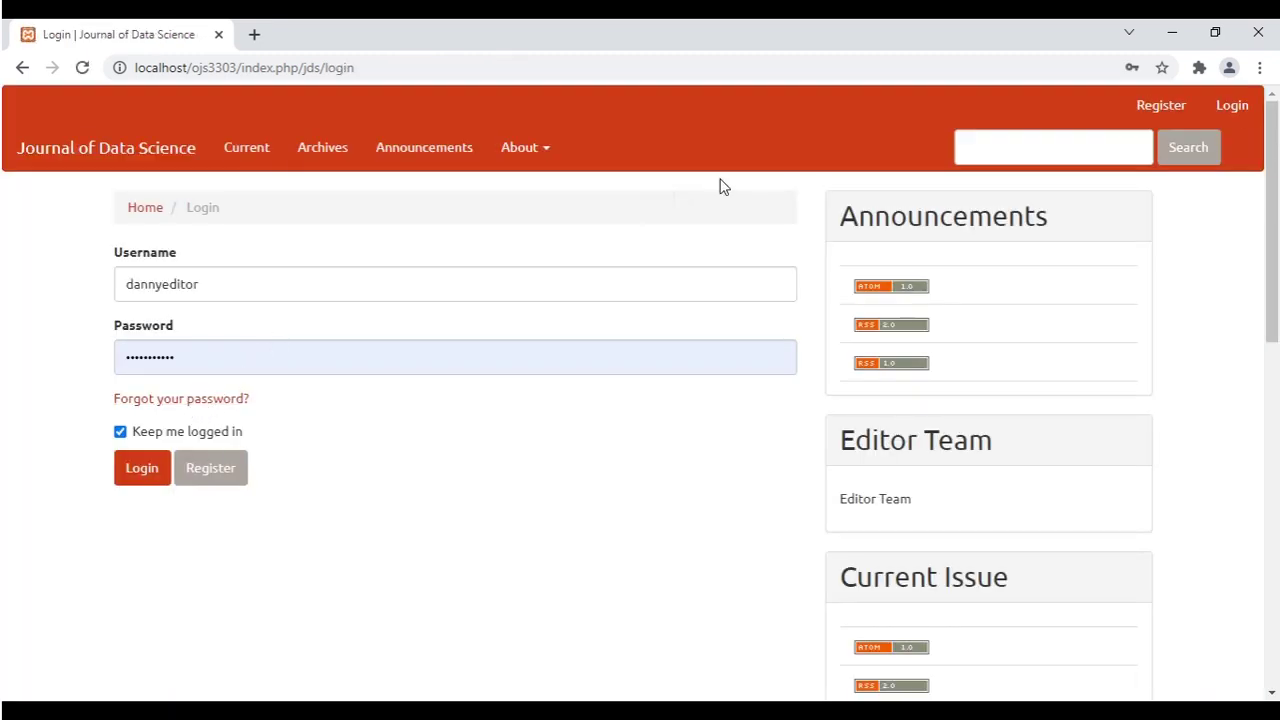
left_click(1148, 106)
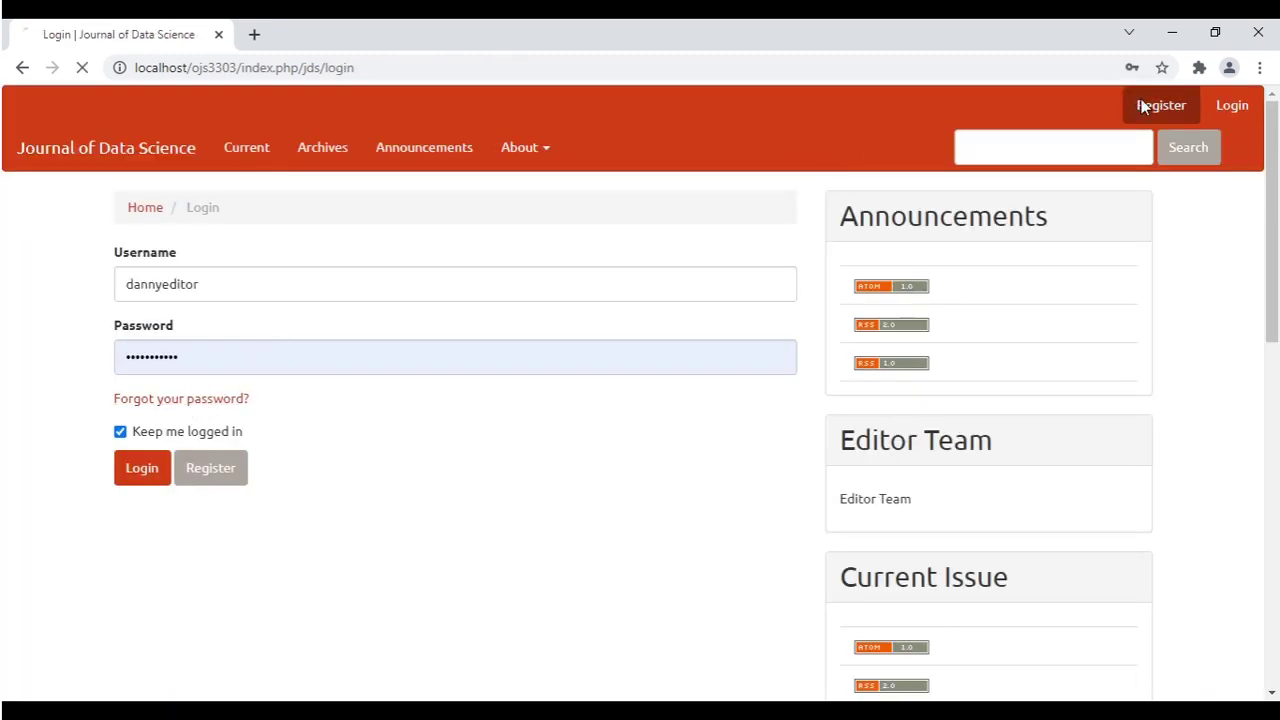
scroll(189, 323, "down", 6)
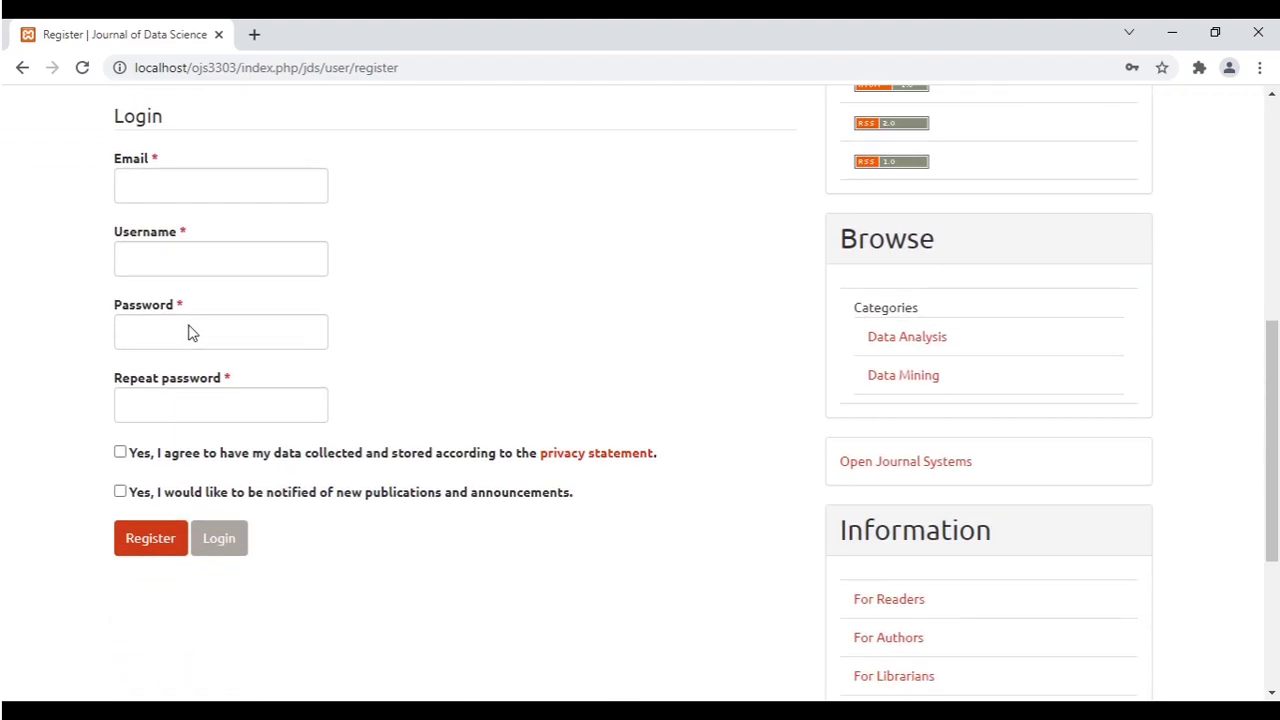
scroll(189, 323, "down", 1)
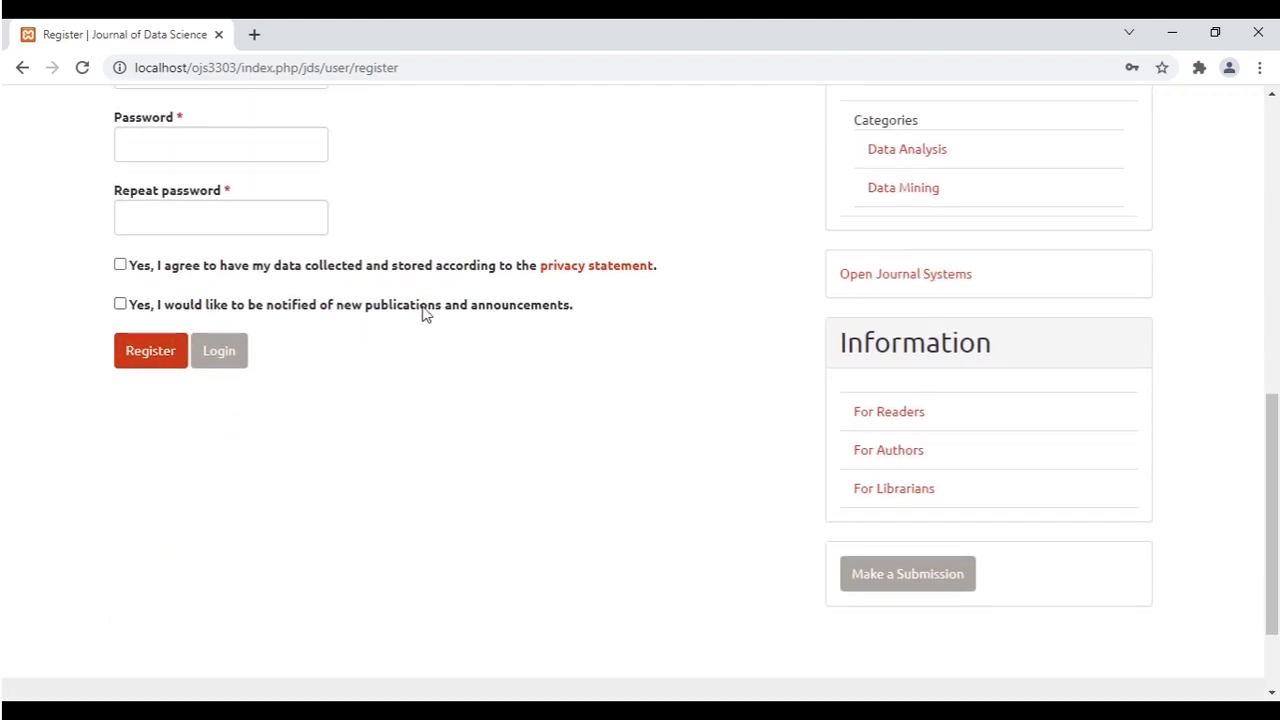